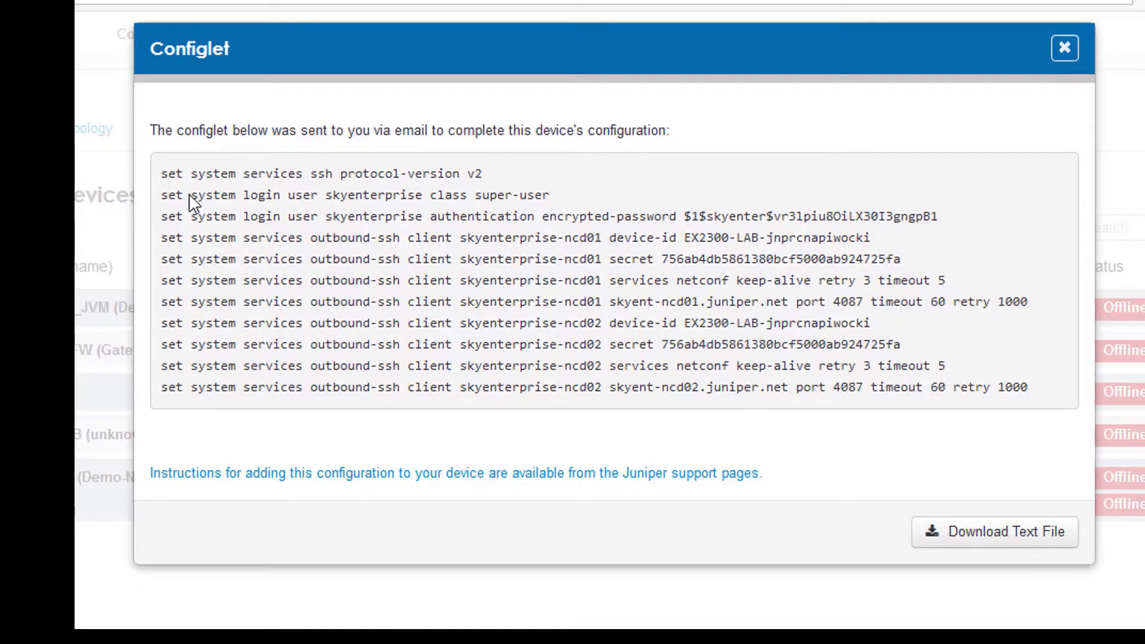
# - Select every set command in the EX2300-LAB configlet, from the first 'set system' line to the last, and copy it
pyautogui.moveTo(162, 174); pyautogui.dragTo(1056, 406)
pyautogui.hotkey('ctrl', 'c')
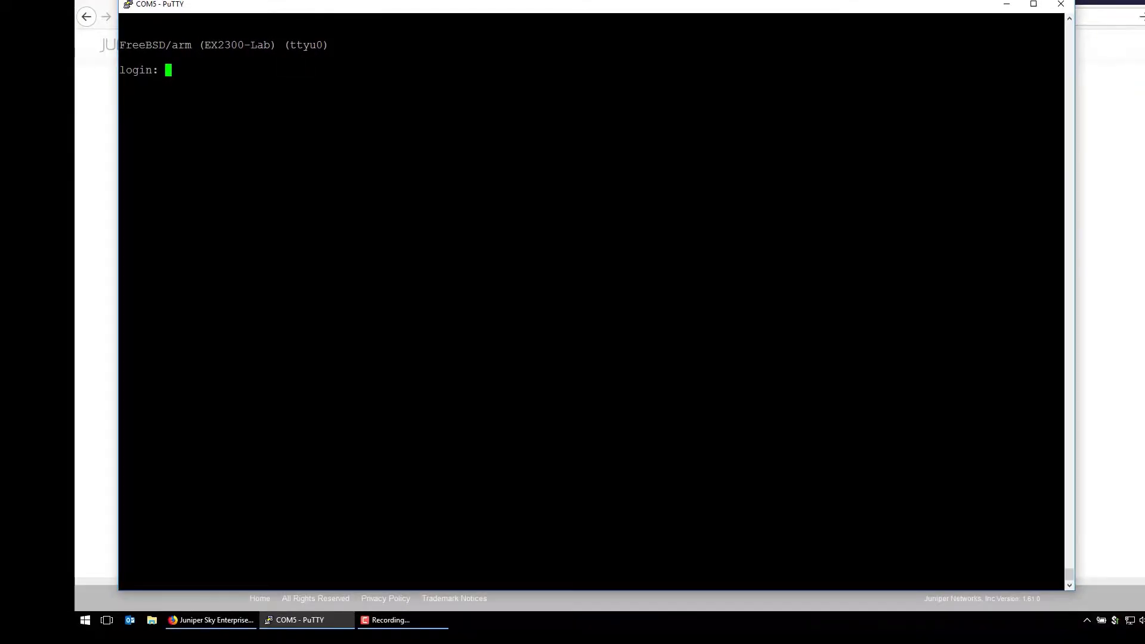
# - Log in at the switch console and paste the configlet in configuration mode
pyautogui.write('chet')
pyautogui.press('Return')
pyautogui.press('Return')
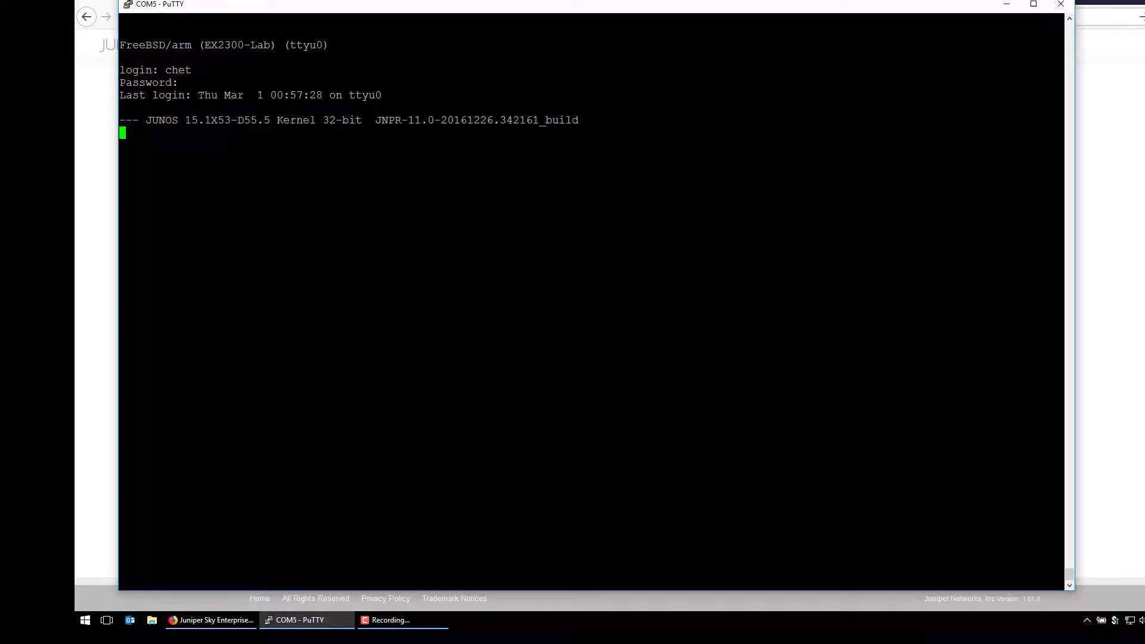
pyautogui.write('configure')
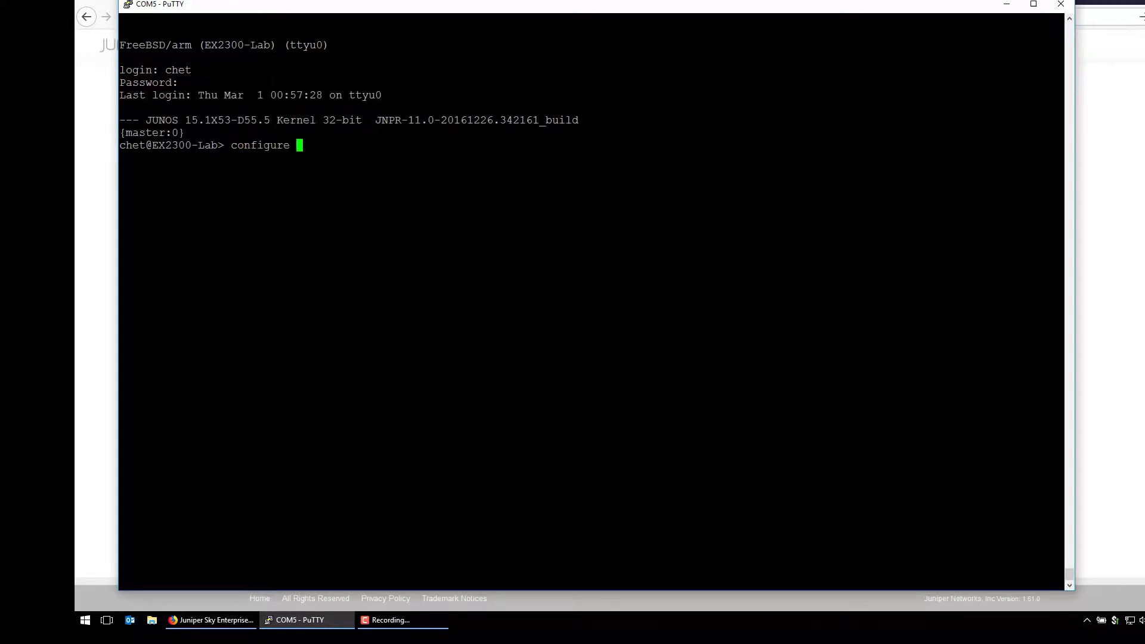
pyautogui.press('Return')
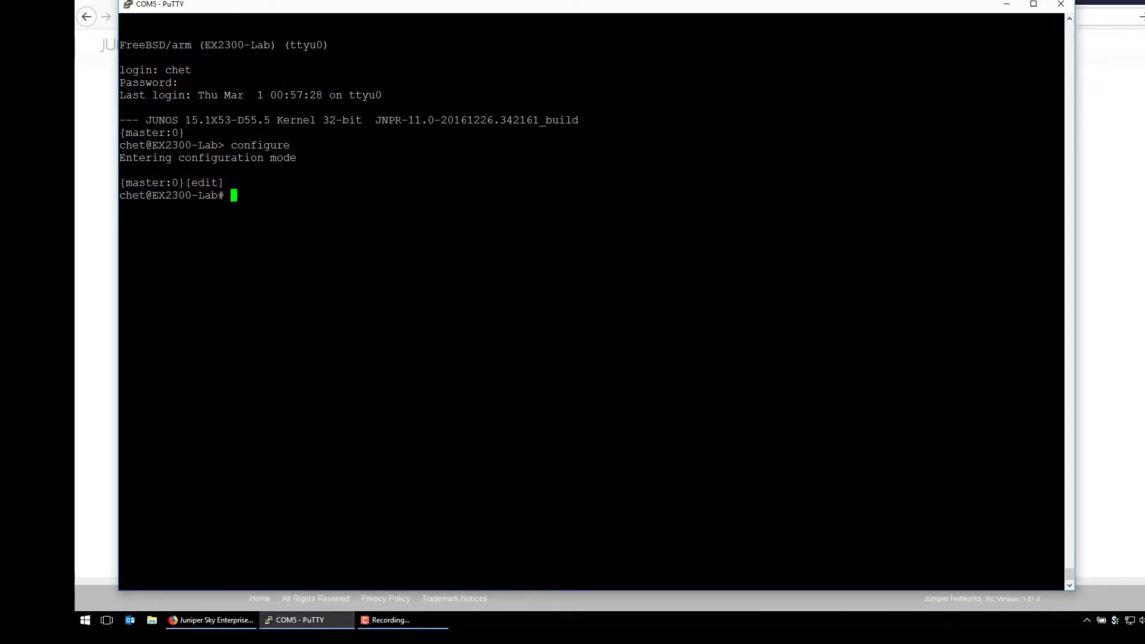
pyautogui.rightClick(233, 194)
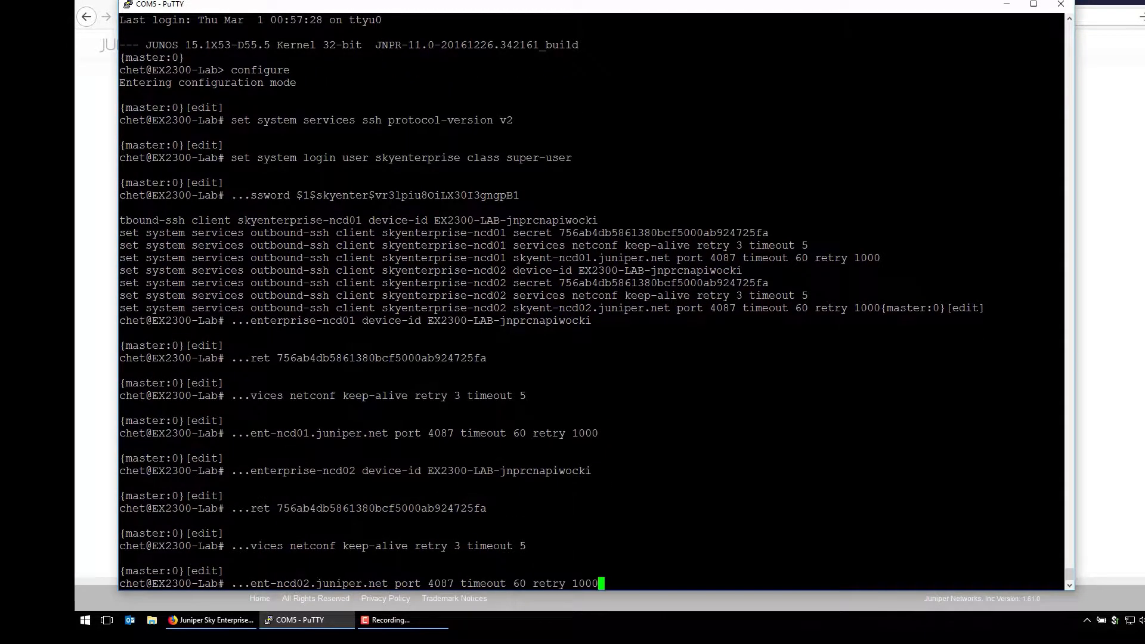
# - Commit the pasted configlet and exit configuration mode
pyautogui.write('commit')
pyautogui.press('Return')
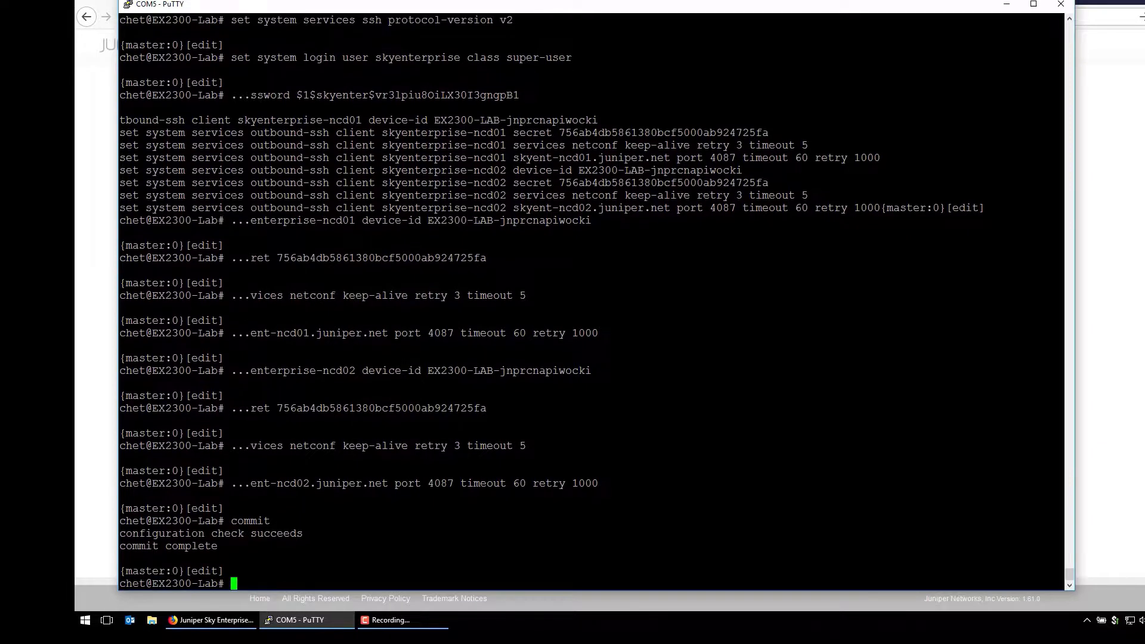
pyautogui.write('exit')
pyautogui.press('Return')
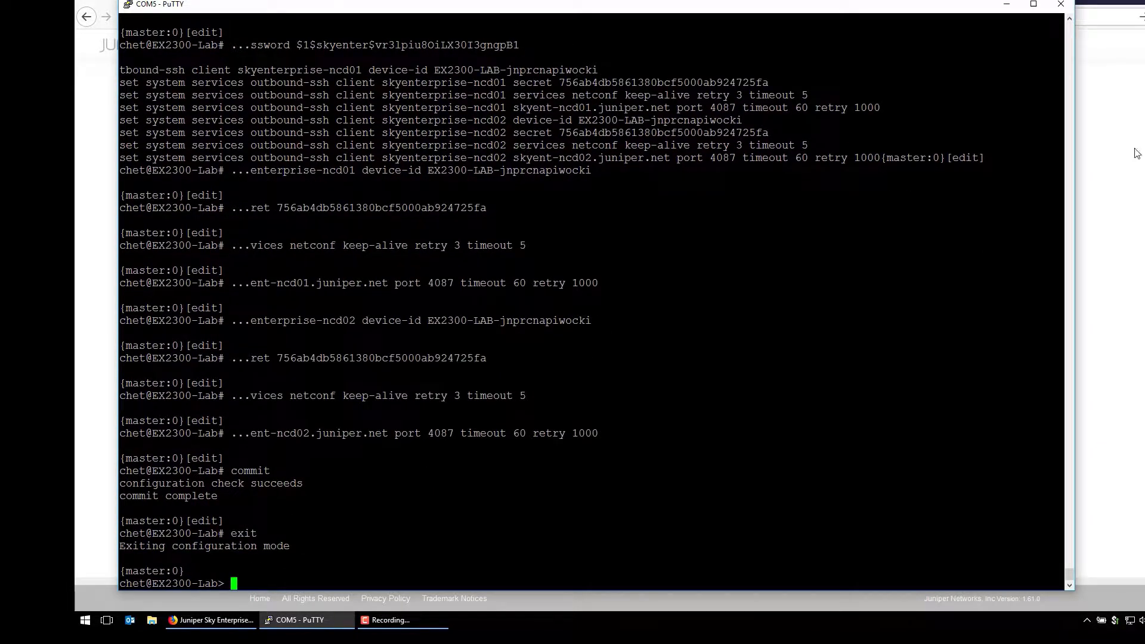
pyautogui.click(1143, 175)
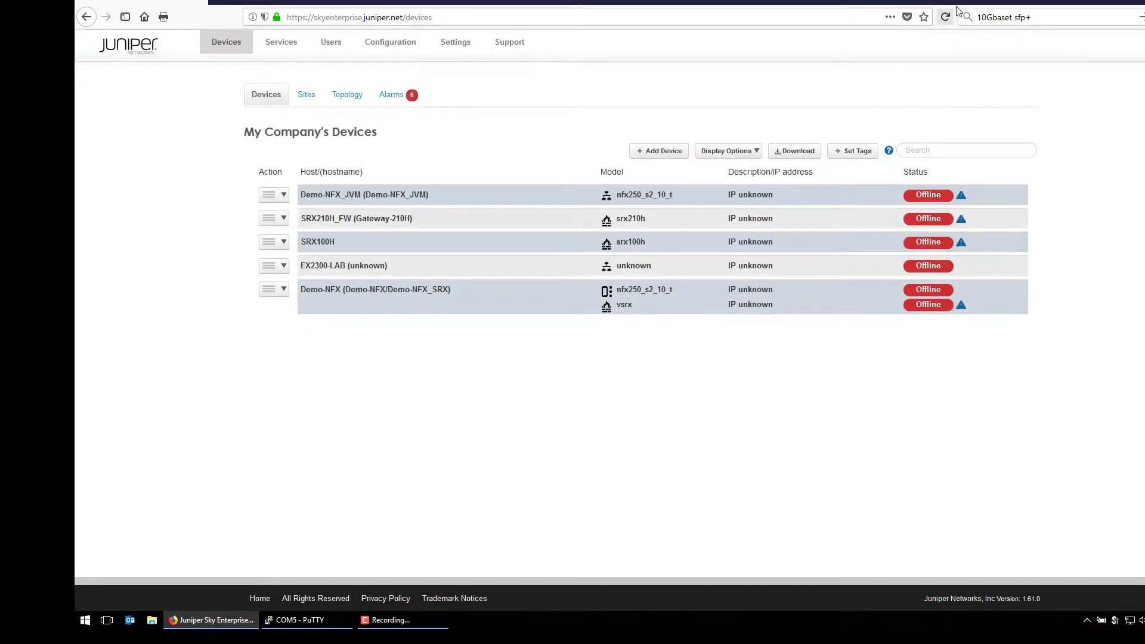
# - Reload the Devices page so EX2300-LAB shows Online at 173.239.240.111, then reopen its Action menu
pyautogui.click(945, 17)
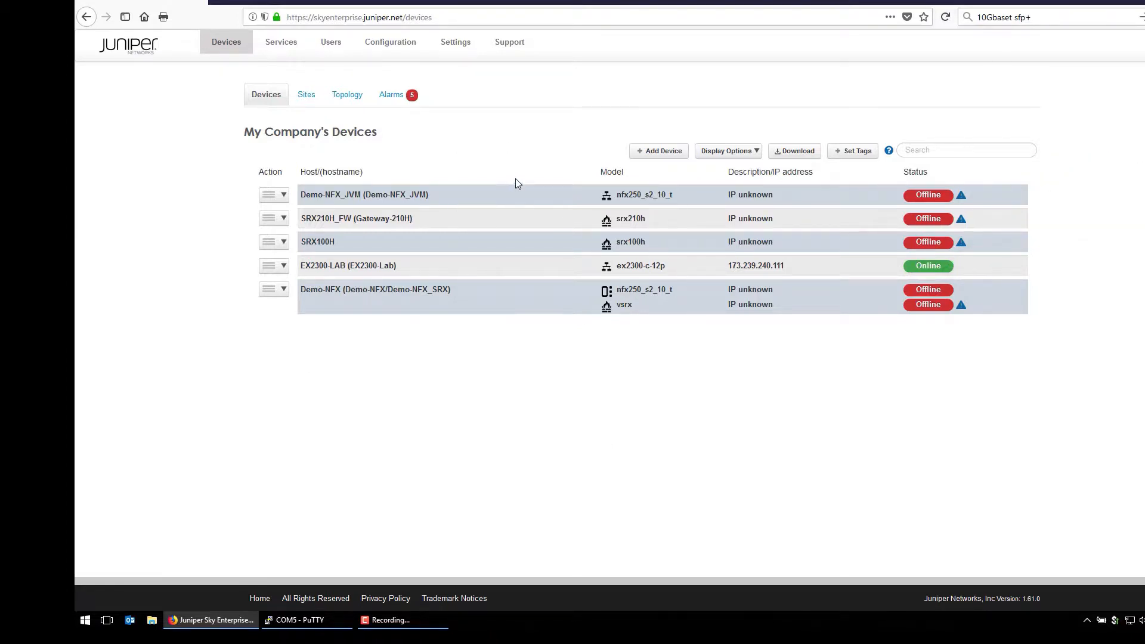
pyautogui.click(283, 267)
pyautogui.moveTo(293, 289)
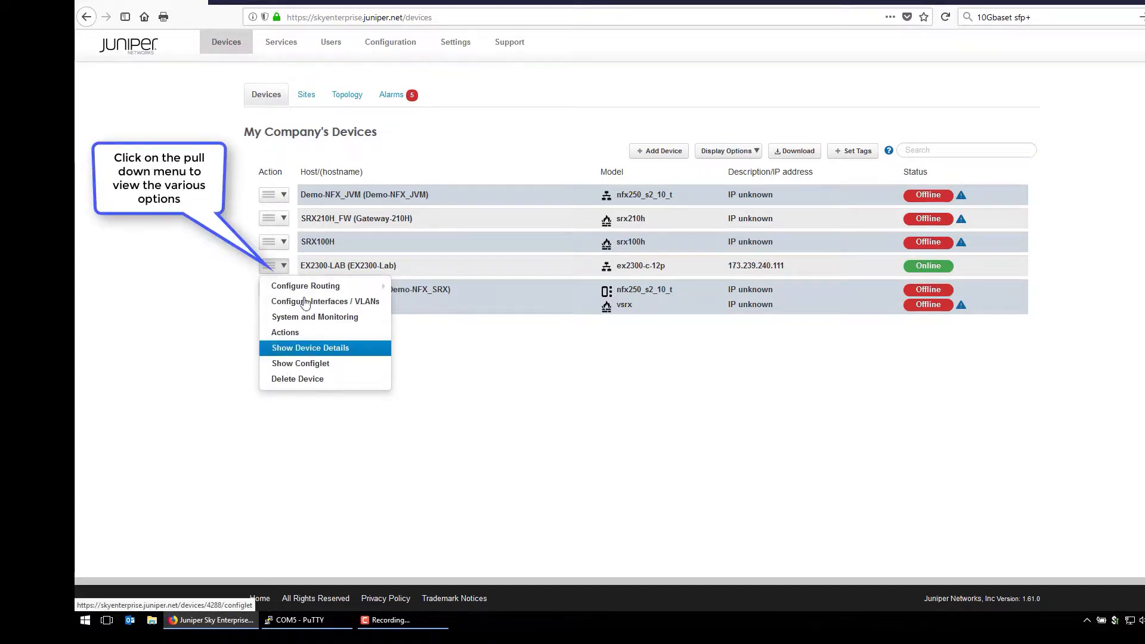
pyautogui.click(353, 442)
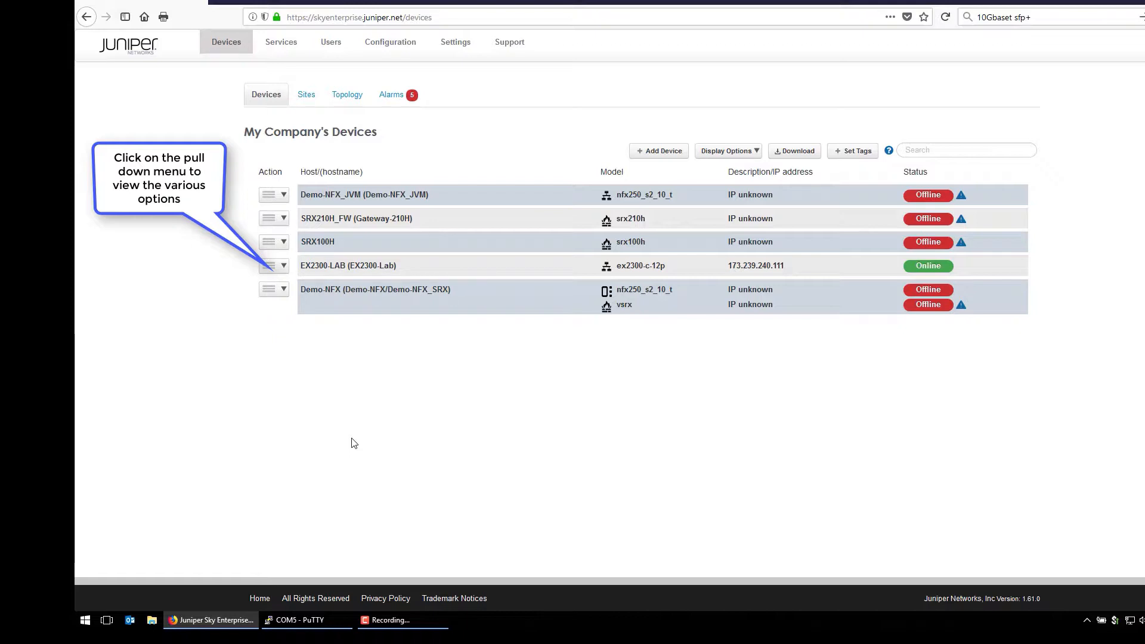
pyautogui.click(283, 266)
# - Open Configure Interfaces / VLANs for EX2300-LAB and review the ge-0/0 port list
pyautogui.moveTo(298, 293)
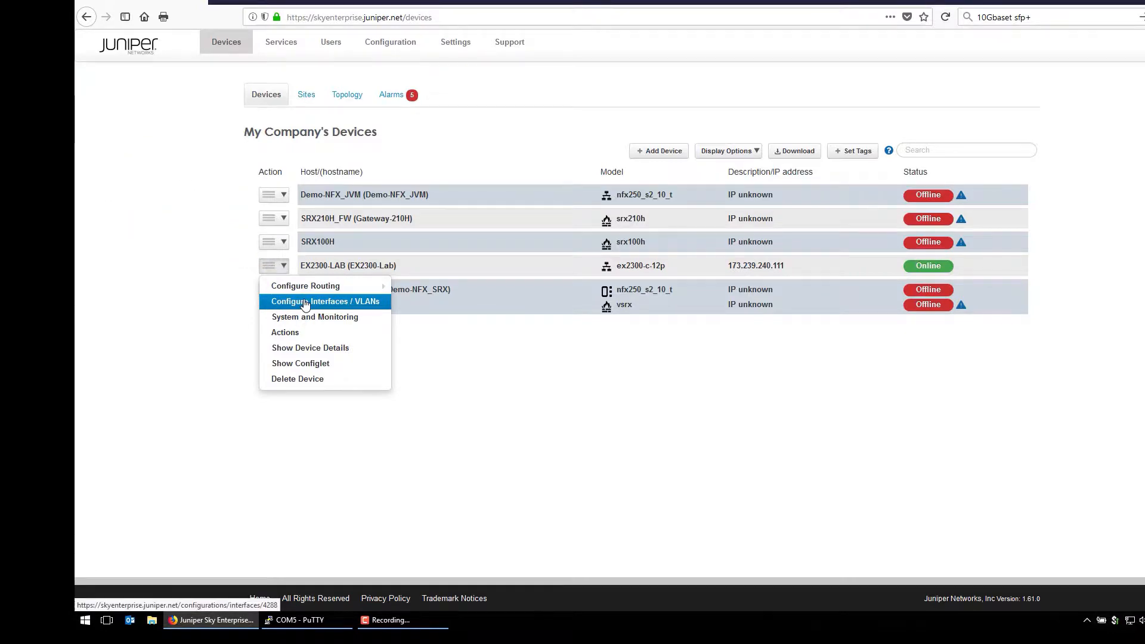
pyautogui.click(310, 302)
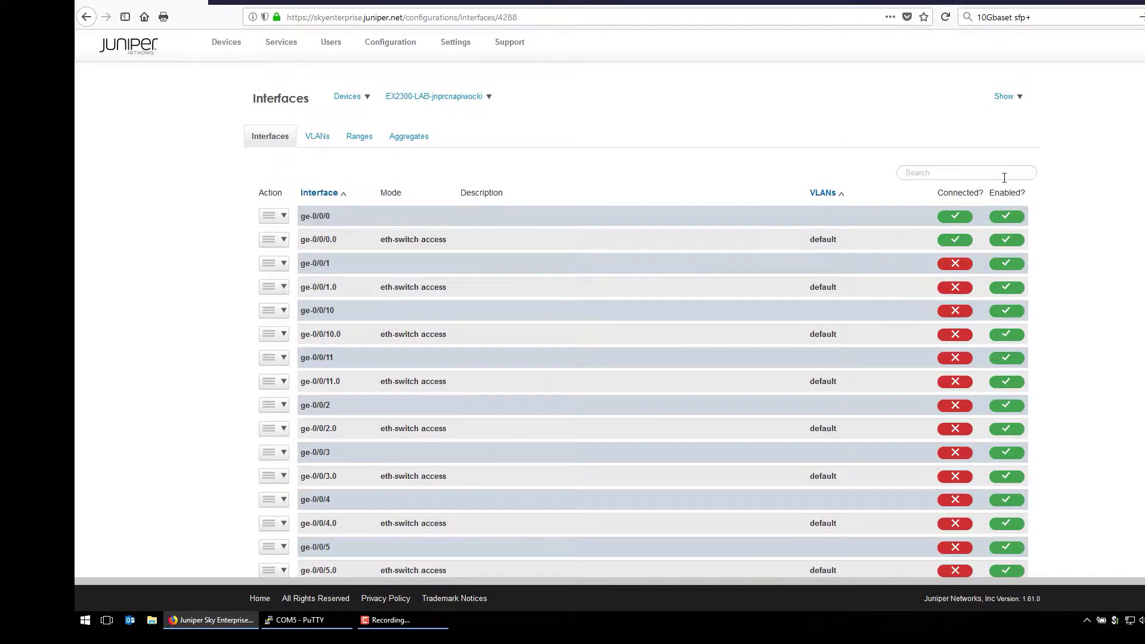
pyautogui.scroll(-4, 1003, 373)
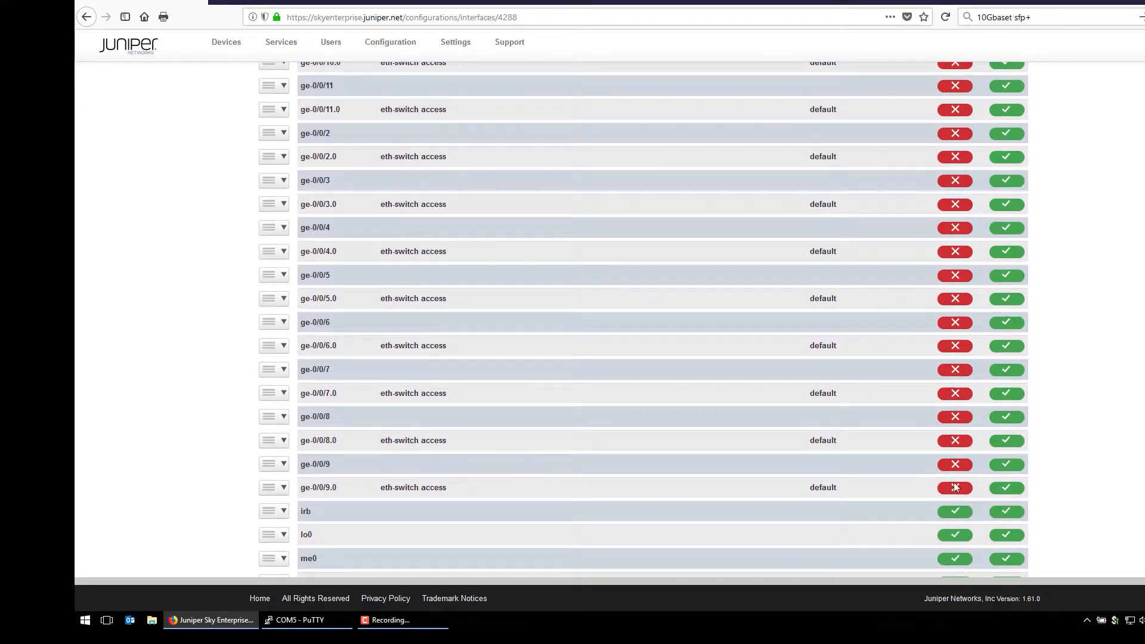
pyautogui.scroll(4, 951, 418)
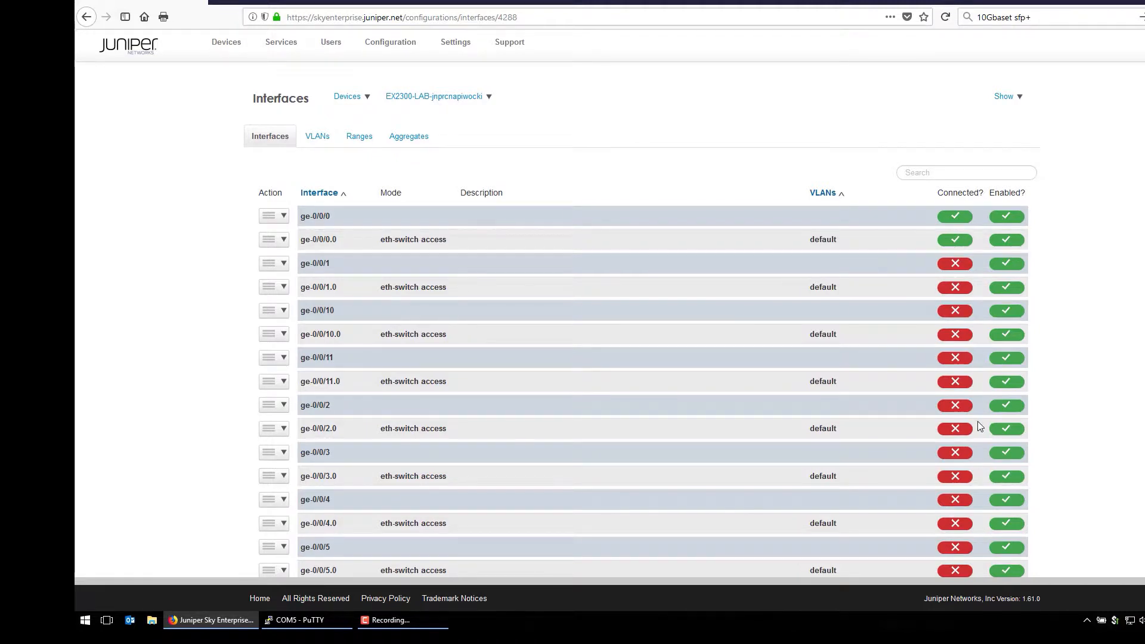
pyautogui.scroll(-5, 955, 424)
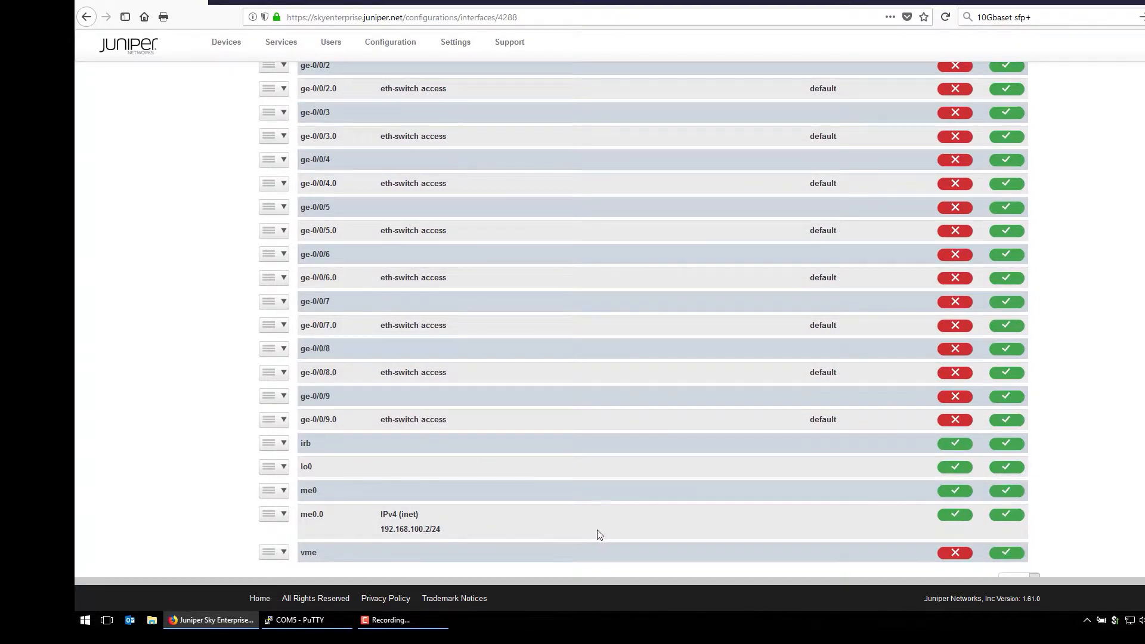
# - Inspect the me0.0 unit settings (192.168.100.2/24) and cancel without changes
pyautogui.click(284, 515)
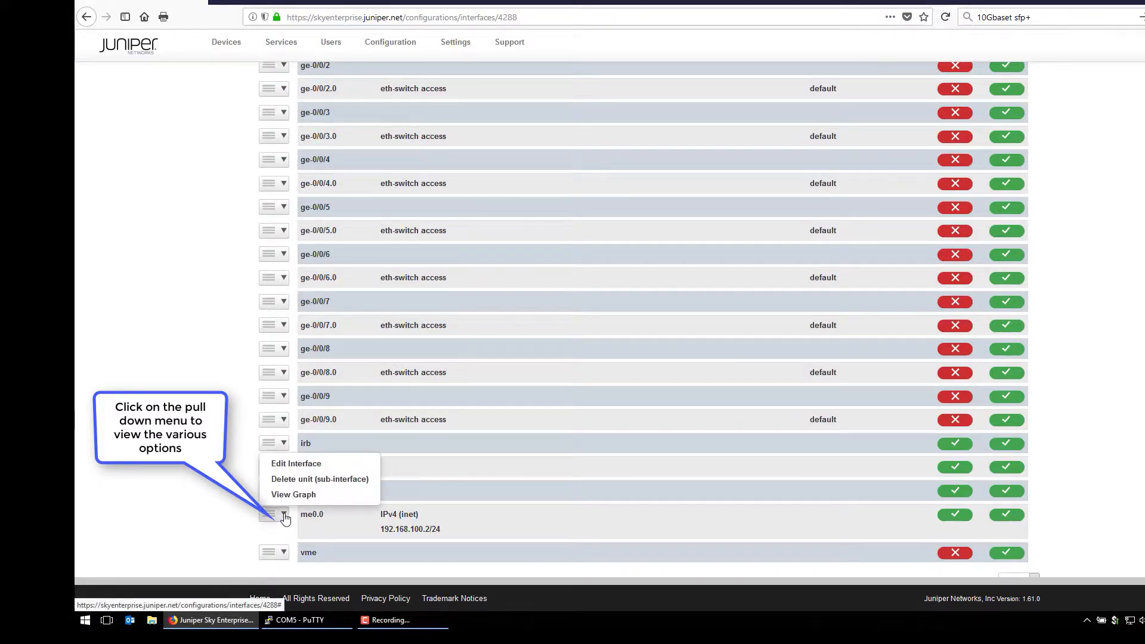
pyautogui.click(304, 465)
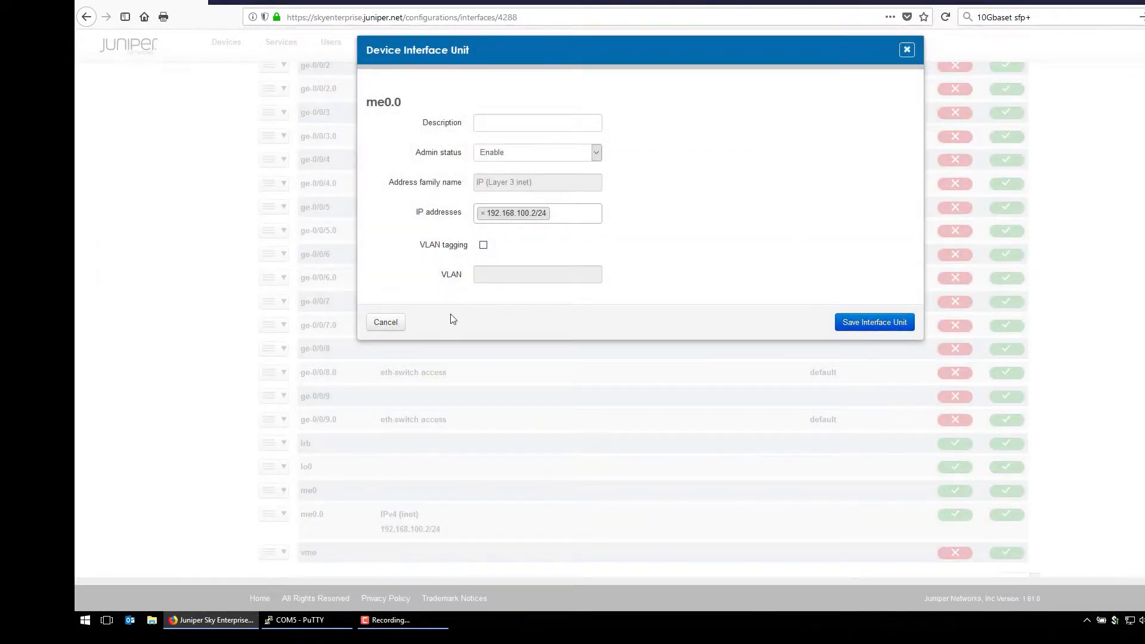
pyautogui.click(386, 323)
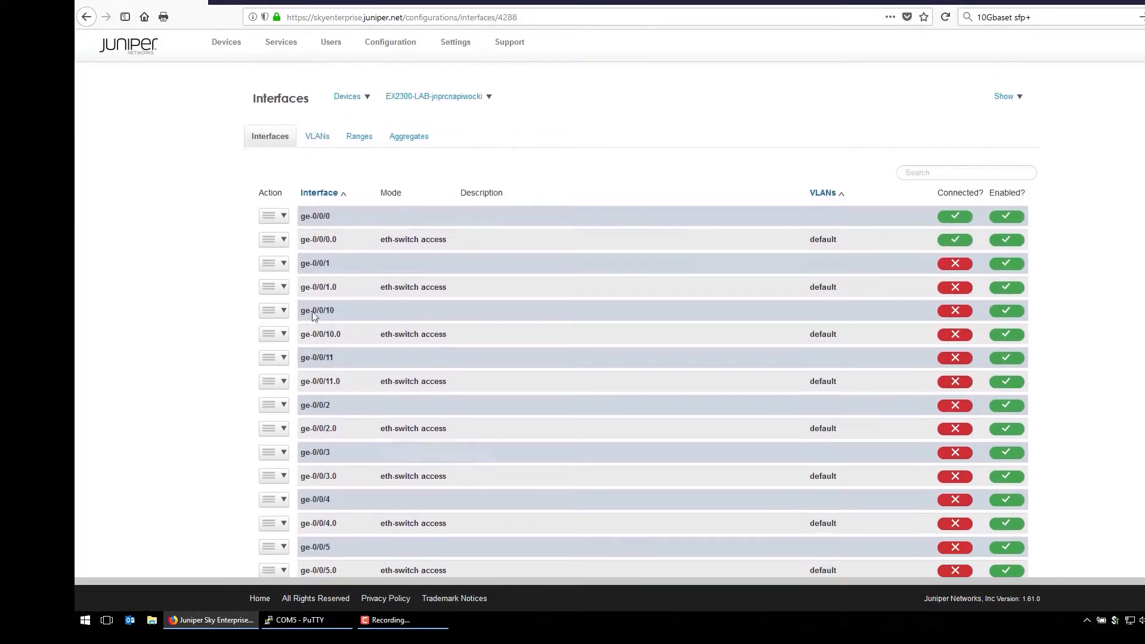
pyautogui.click(314, 140)
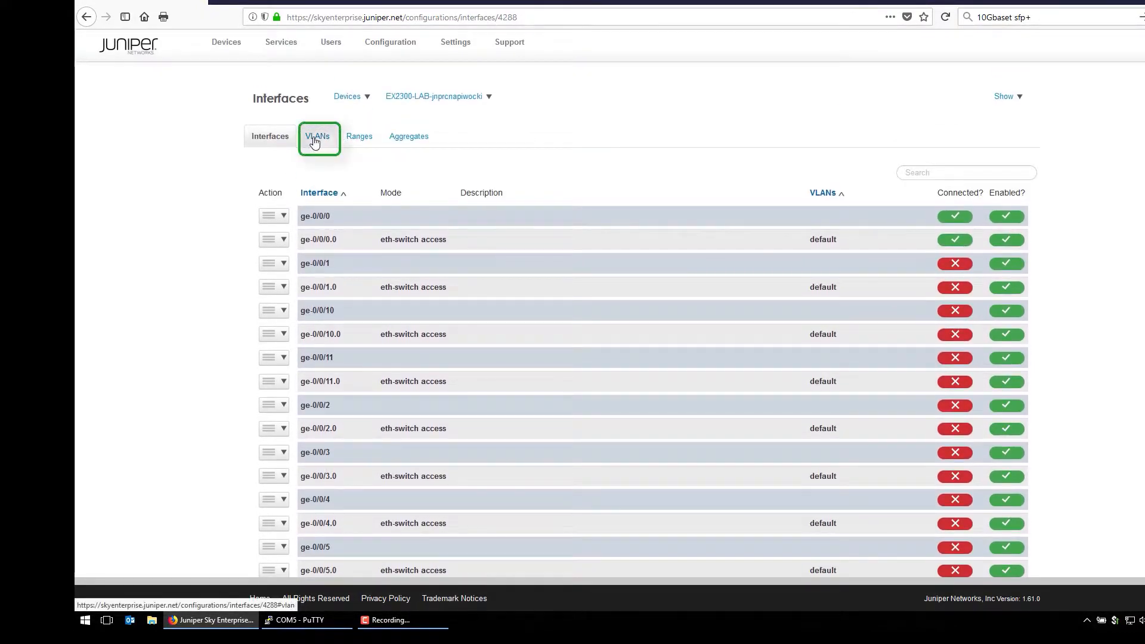
# - Create VLAN 'user' with ID 100 and description 'User-Vlan'
pyautogui.click(314, 139)
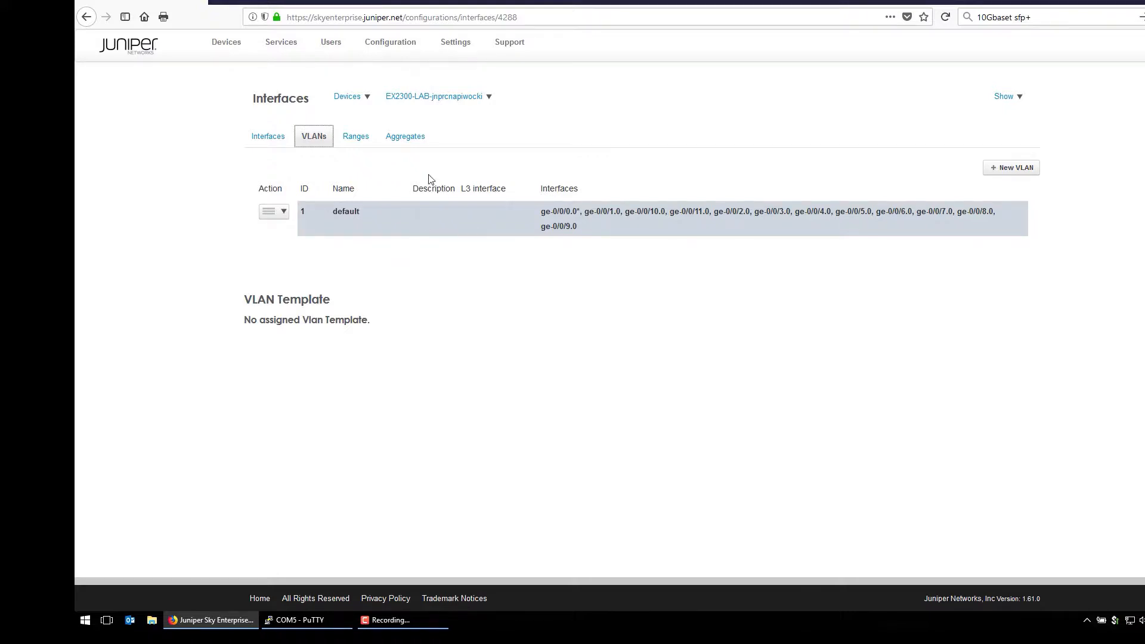
pyautogui.click(1016, 169)
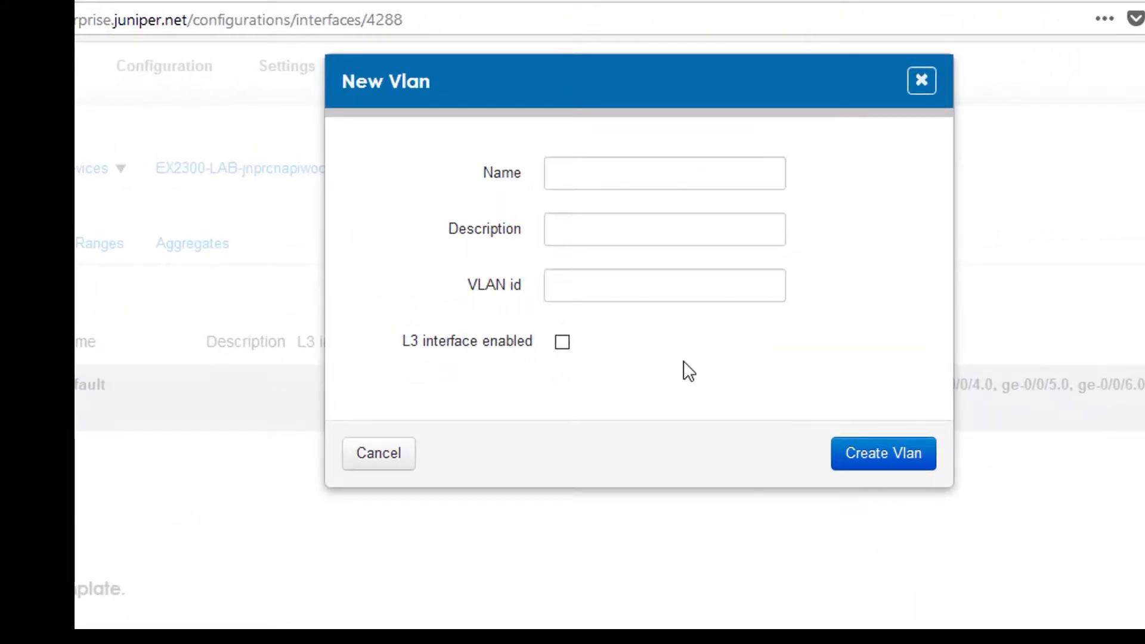
pyautogui.click(567, 171)
pyautogui.write('user')
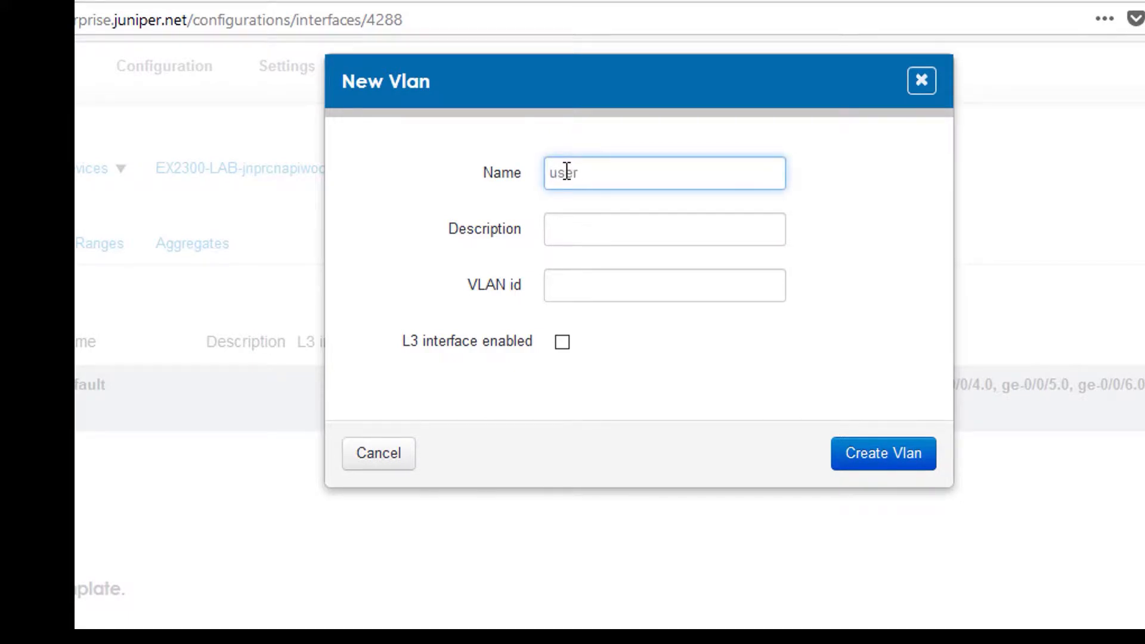
pyautogui.press('Tab')
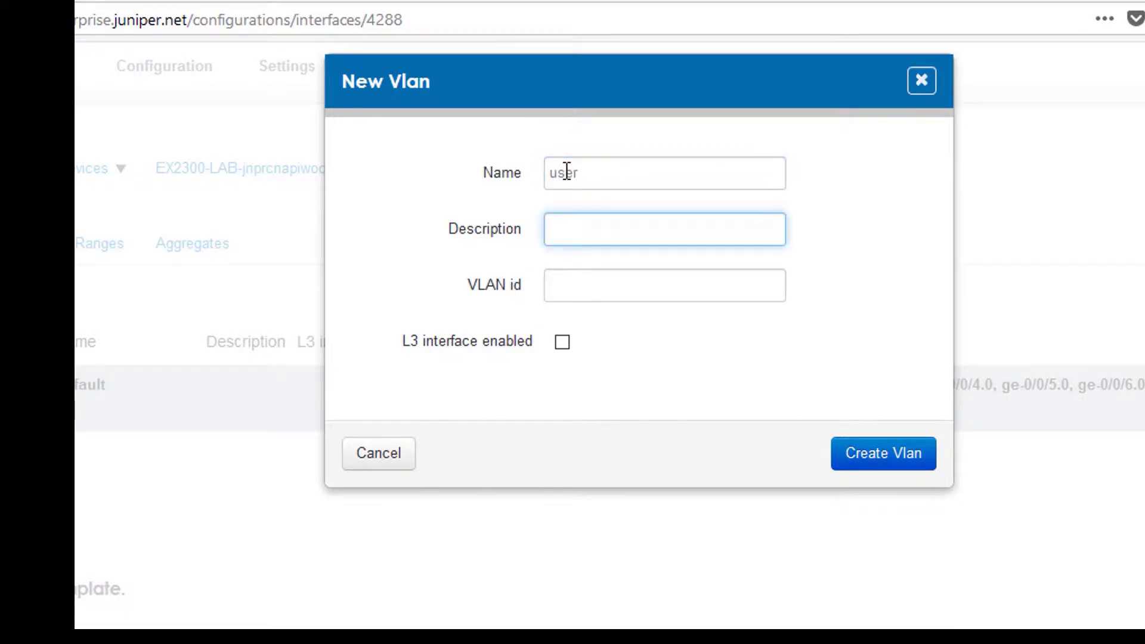
pyautogui.write('US')
pyautogui.press('BackSpace')
pyautogui.write('ser-Vlan')
pyautogui.press('Tab')
pyautogui.write('100')
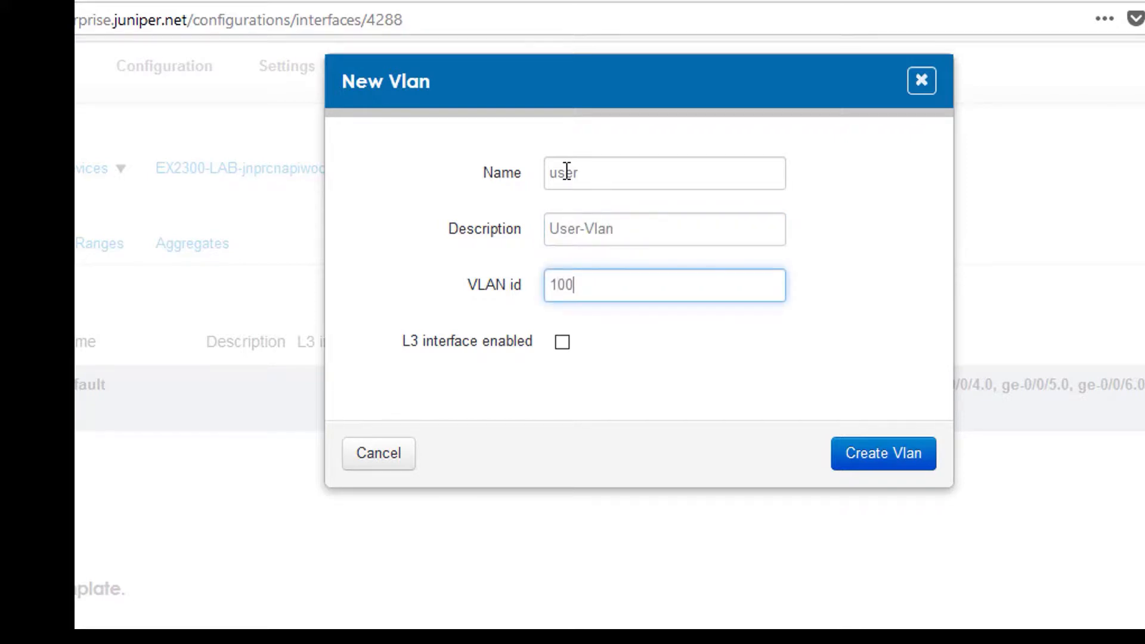
pyautogui.click(893, 455)
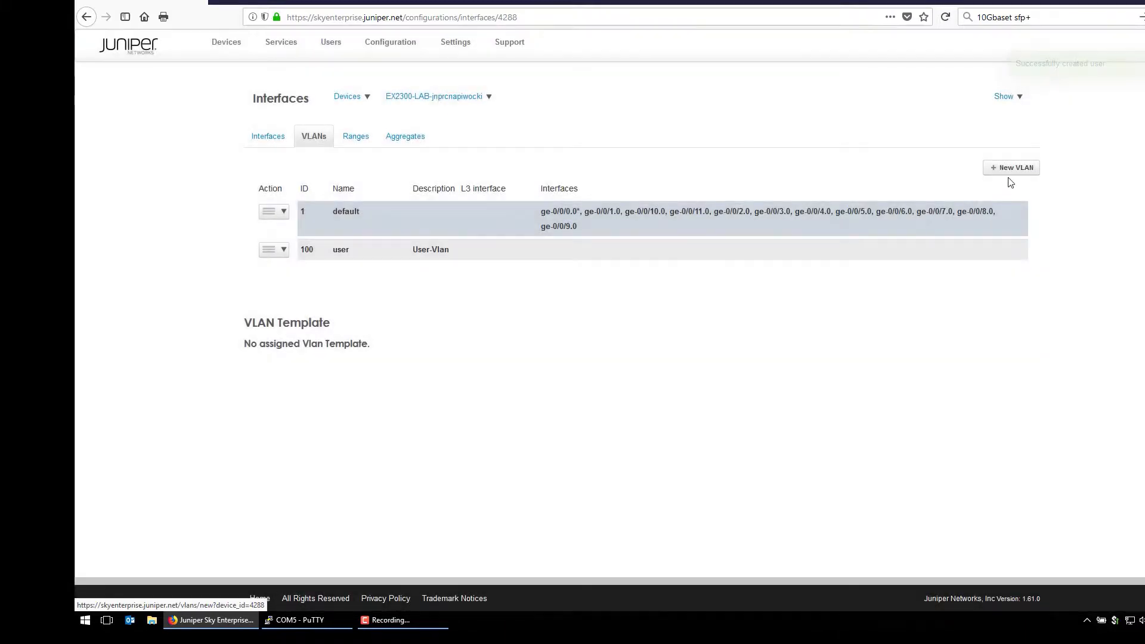
# - Create VLAN 'wireless' with ID 200 and description 'WLAN-VLAN', then return to the interface list
pyautogui.click(1017, 170)
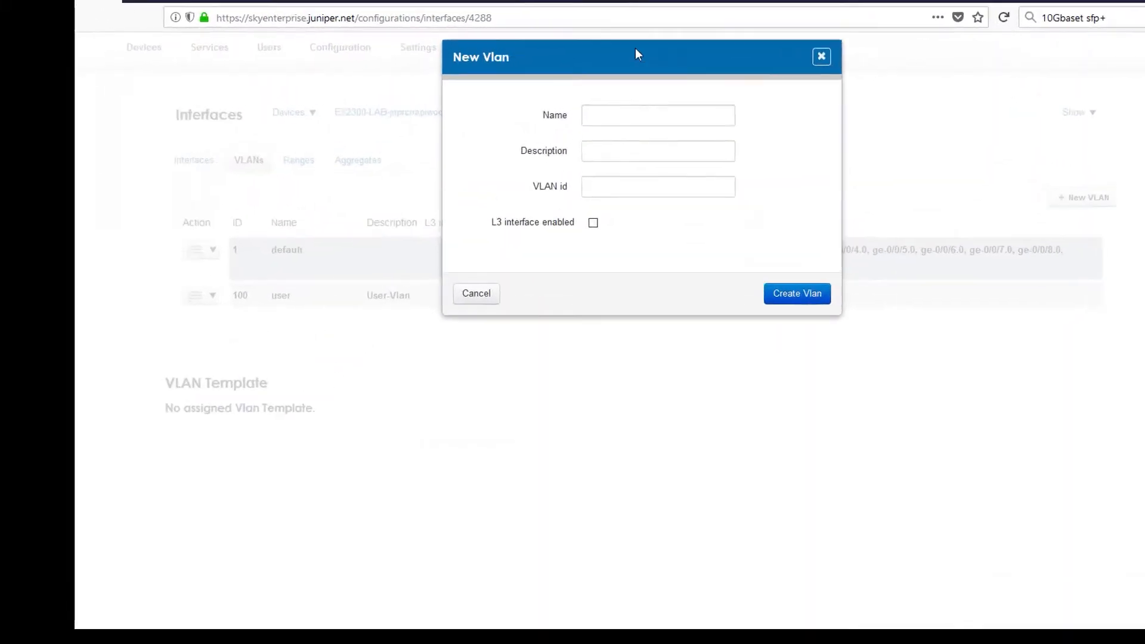
pyautogui.click(606, 117)
pyautogui.write('W')
pyautogui.press('BackSpace')
pyautogui.write('wireless')
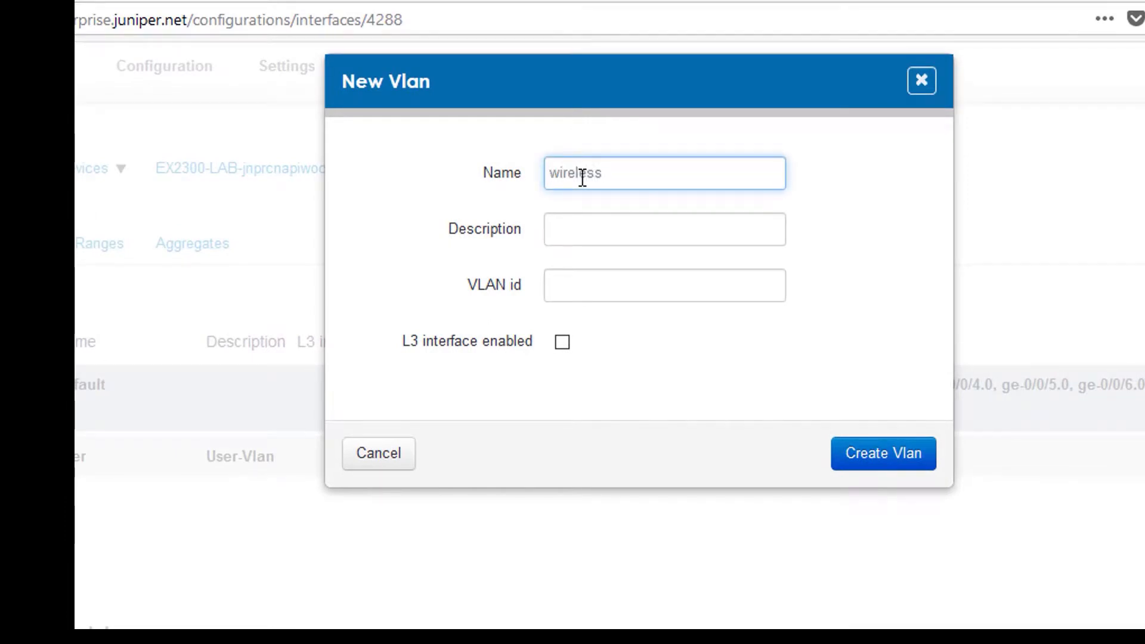
pyautogui.write('WLAN-VLAN')
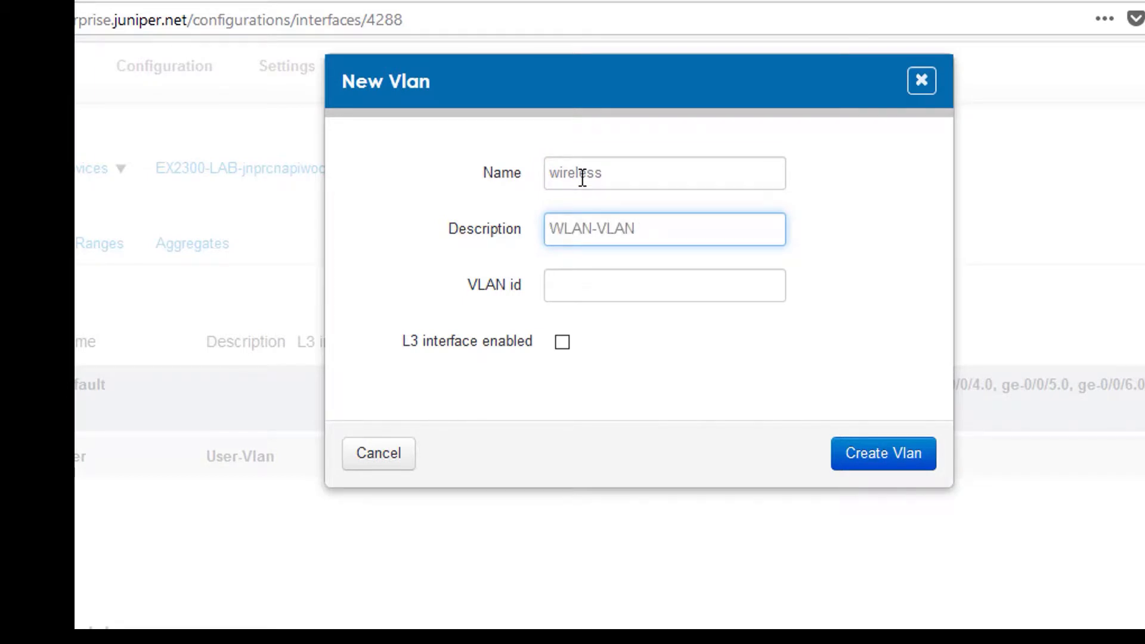
pyautogui.press('Tab')
pyautogui.write('20')
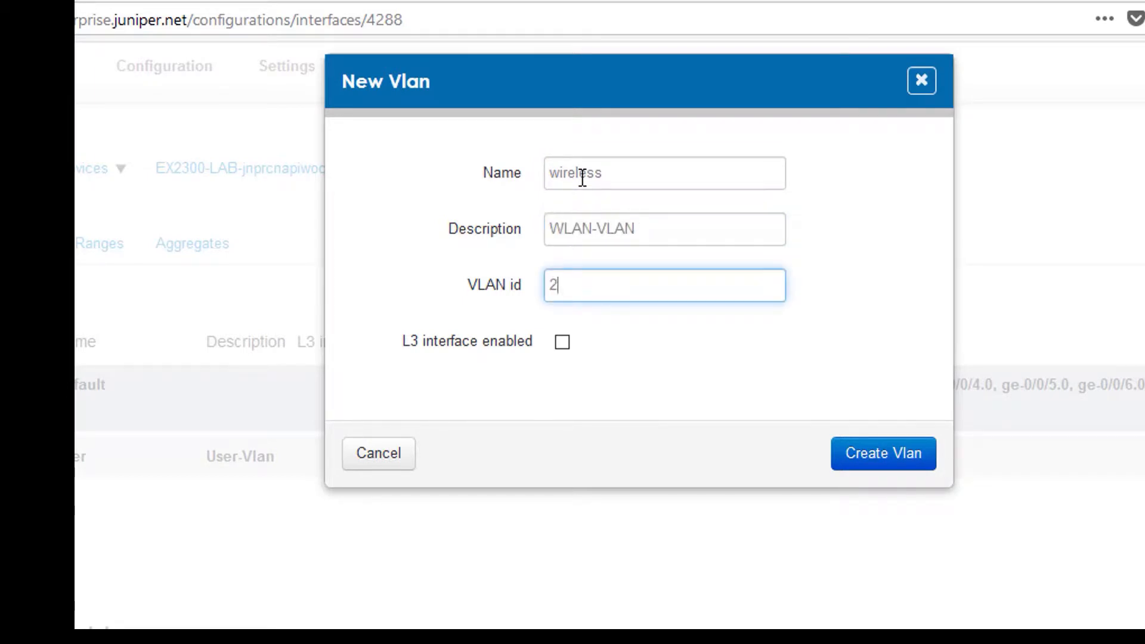
pyautogui.click(900, 462)
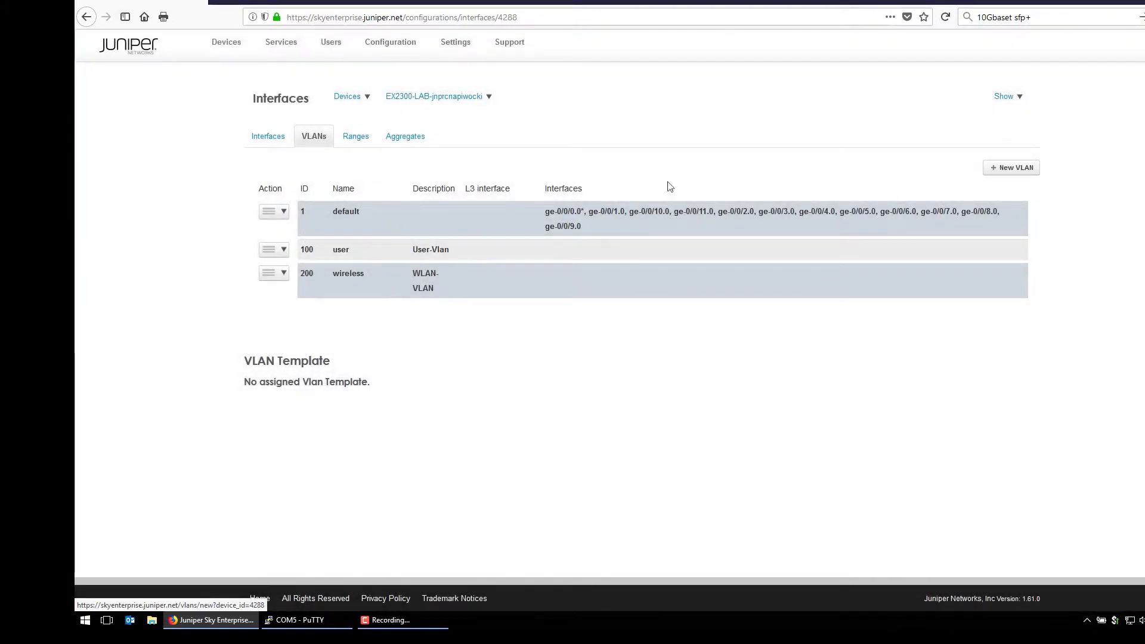
pyautogui.click(269, 137)
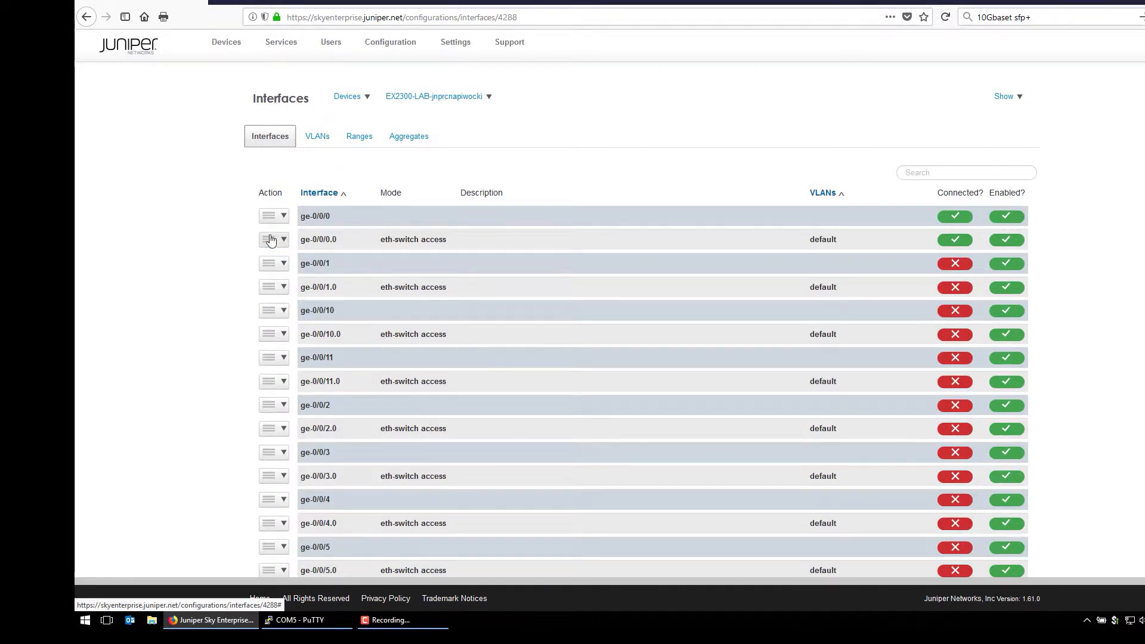
# - Describe ge-0/0/0.0 as 'Trunk-to-Core' and set its interface mode to Trunk
pyautogui.moveTo(307, 217)
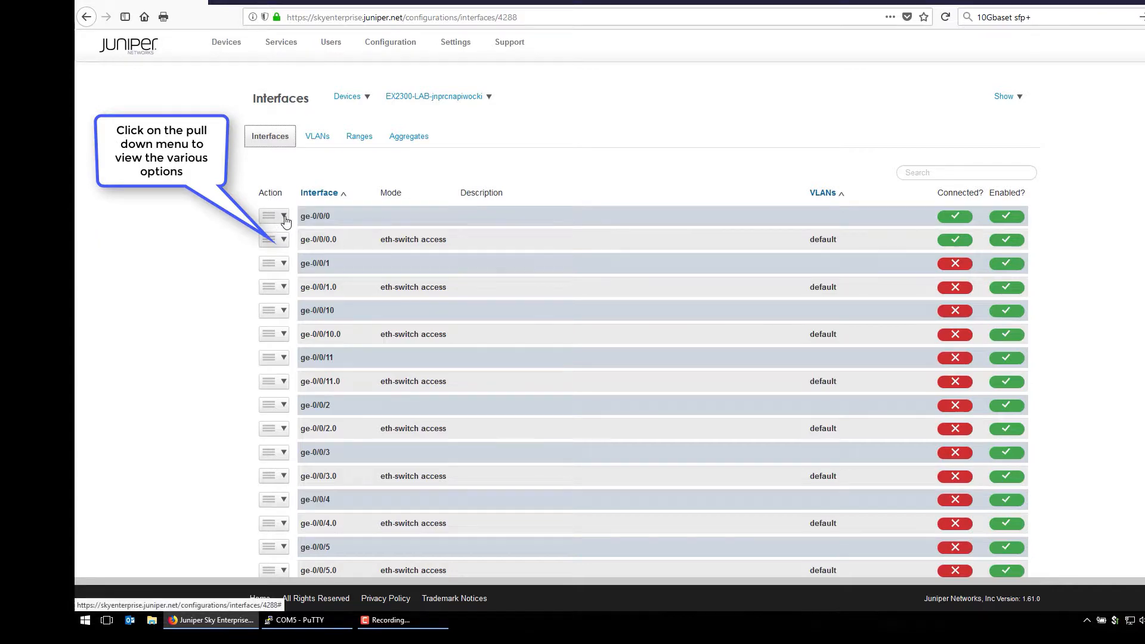
pyautogui.click(282, 240)
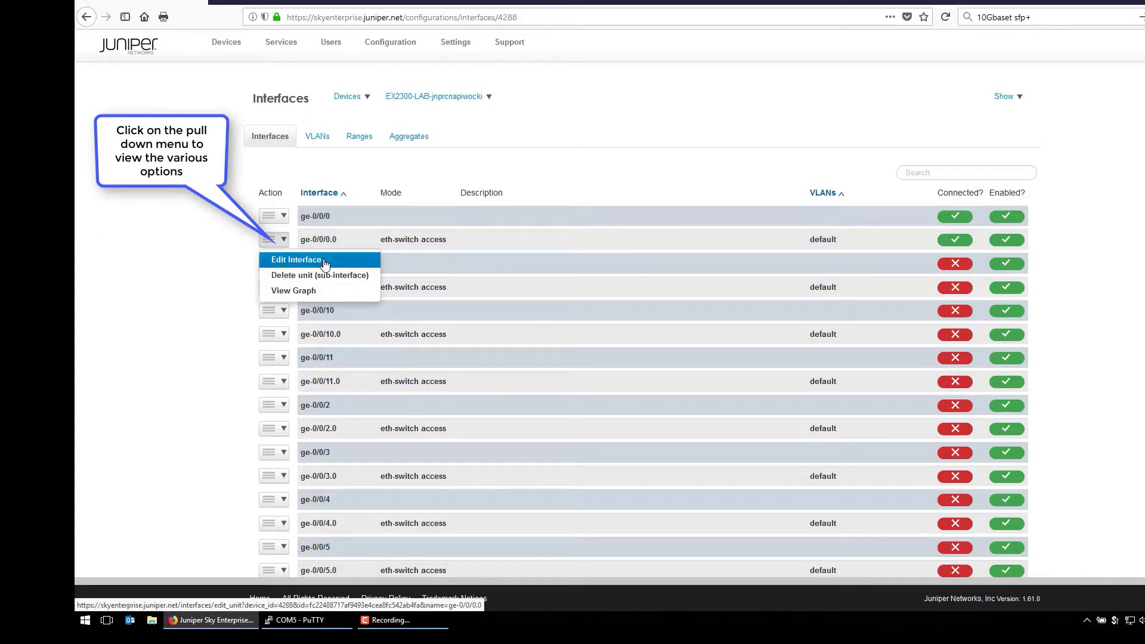
pyautogui.click(323, 260)
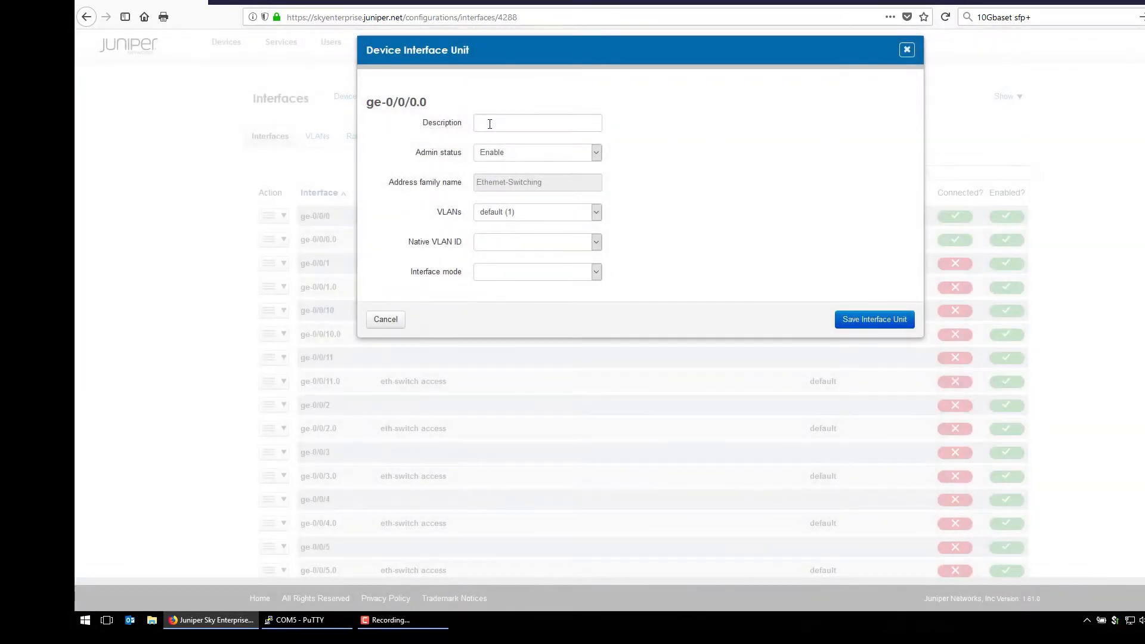
pyautogui.click(490, 124)
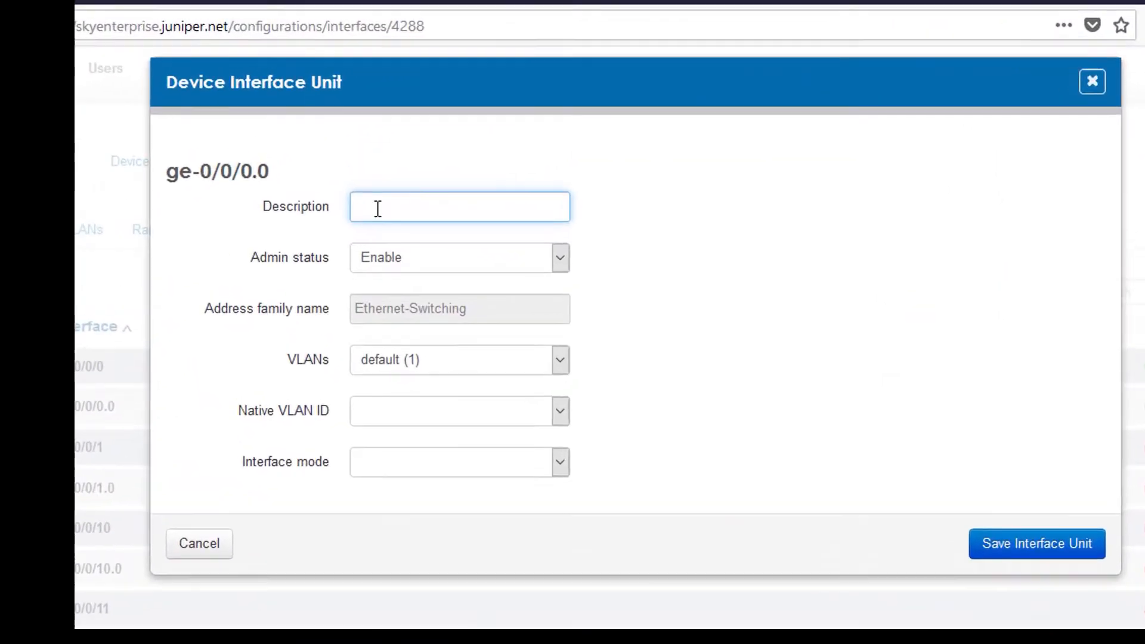
pyautogui.write('Trun')
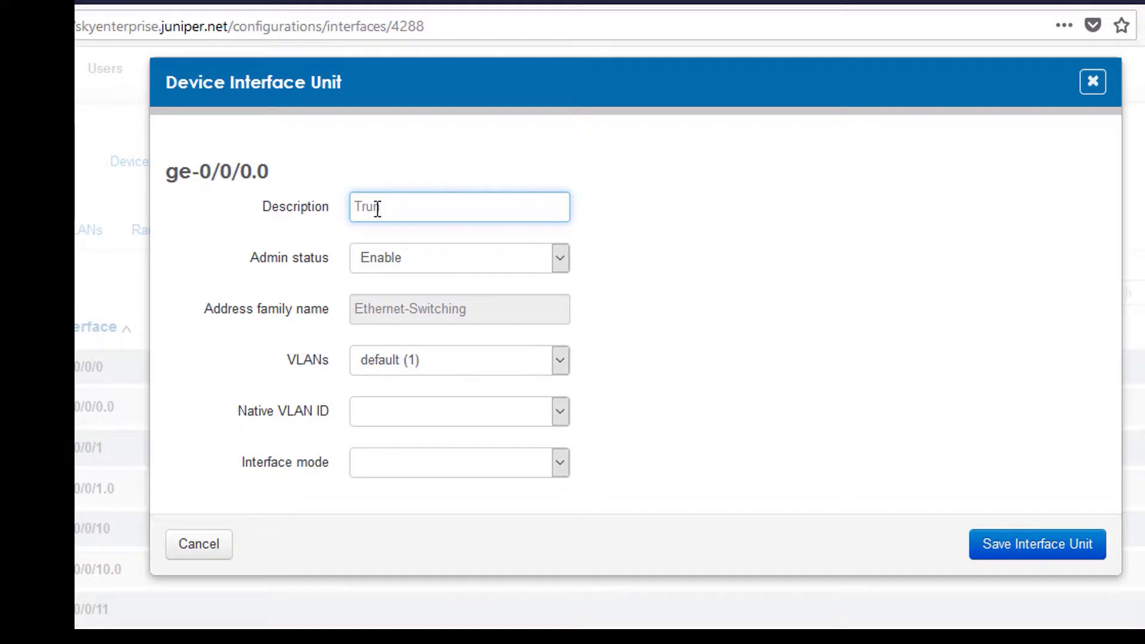
pyautogui.write('k-to-Core')
pyautogui.click(562, 470)
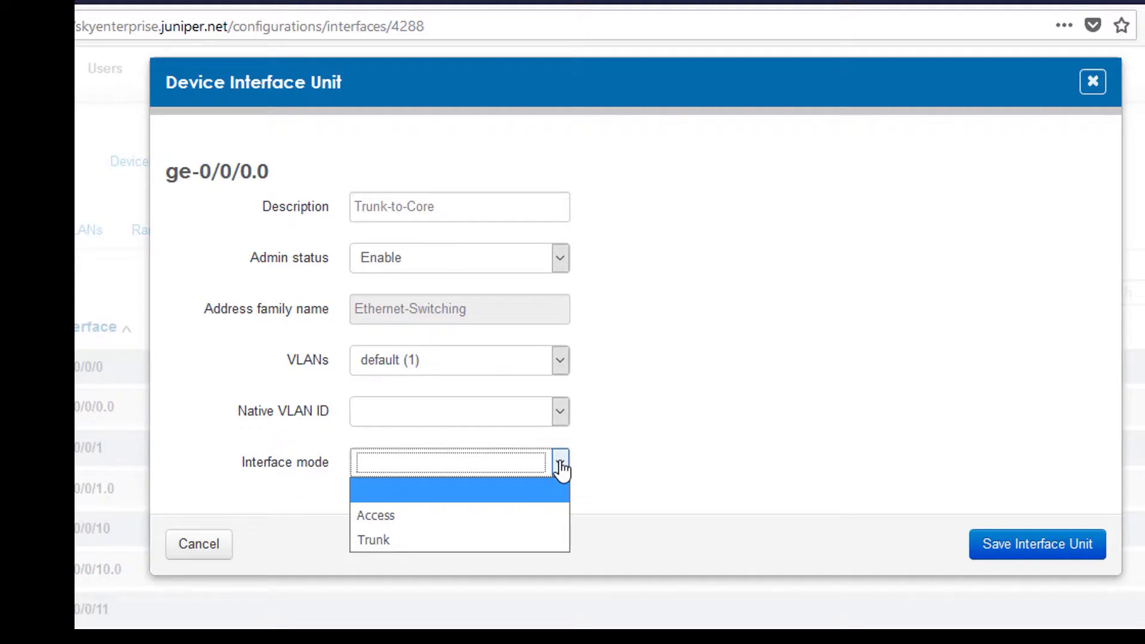
pyautogui.click(440, 543)
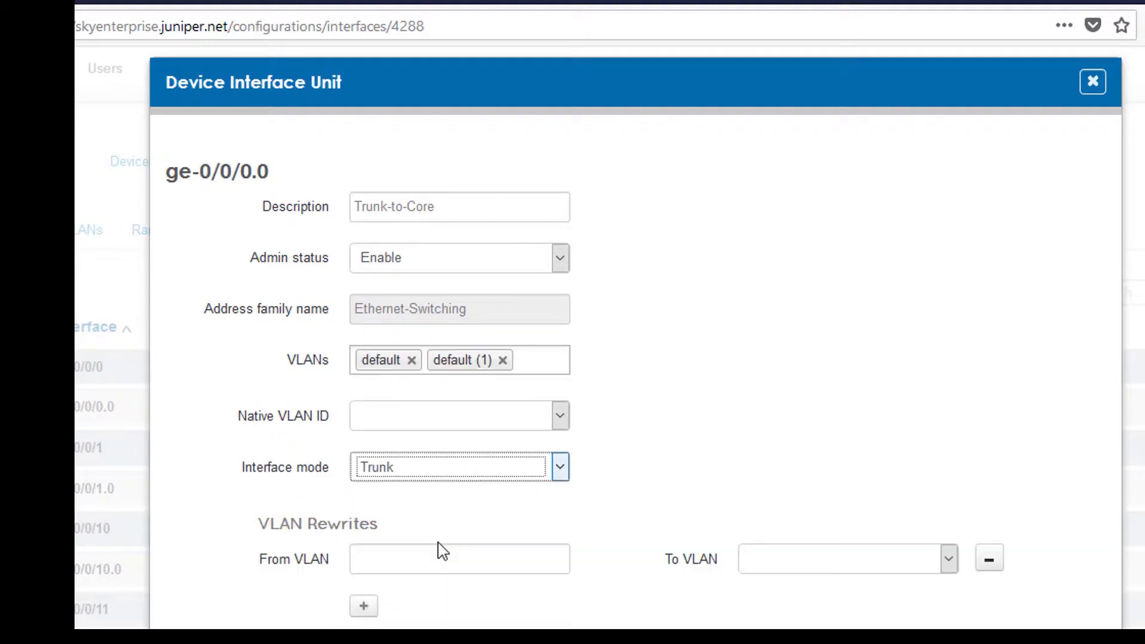
# - Replace the trunk's default VLAN with user (100) and wireless (200) and save
pyautogui.click(503, 361)
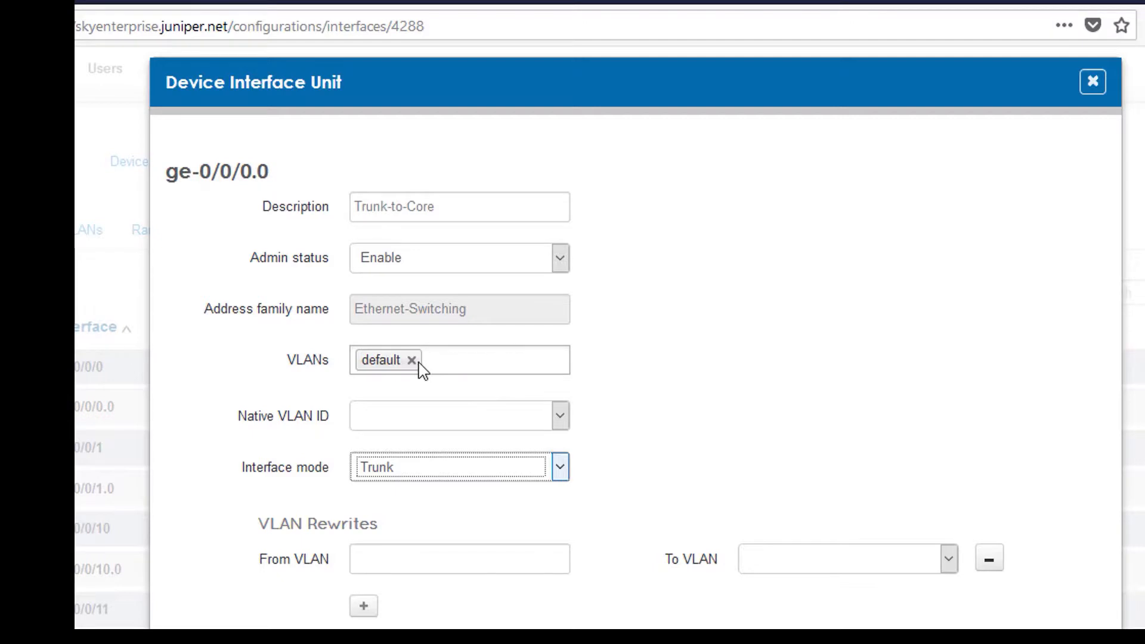
pyautogui.click(412, 360)
pyautogui.click(378, 360)
pyautogui.click(447, 440)
pyautogui.click(462, 362)
pyautogui.click(477, 441)
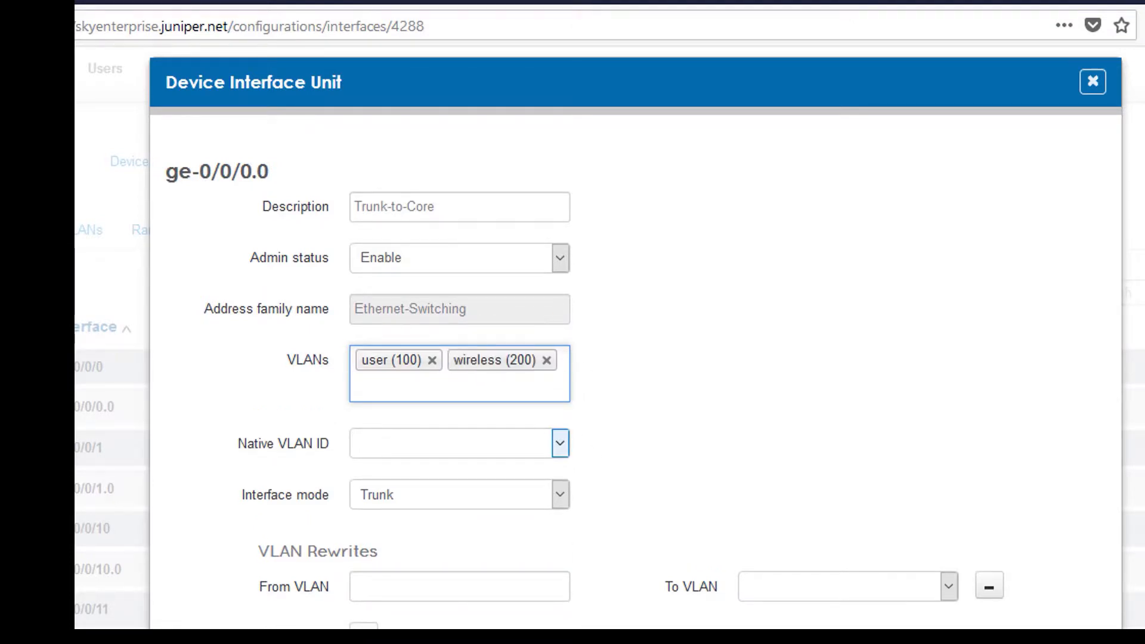
pyautogui.click(538, 632)
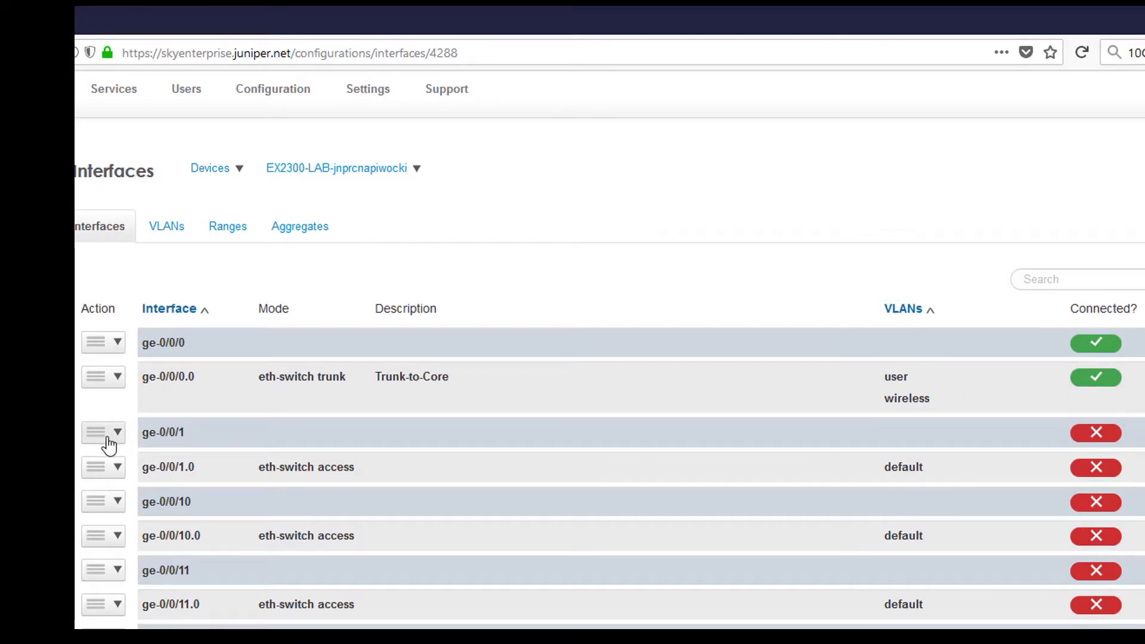
pyautogui.click(120, 472)
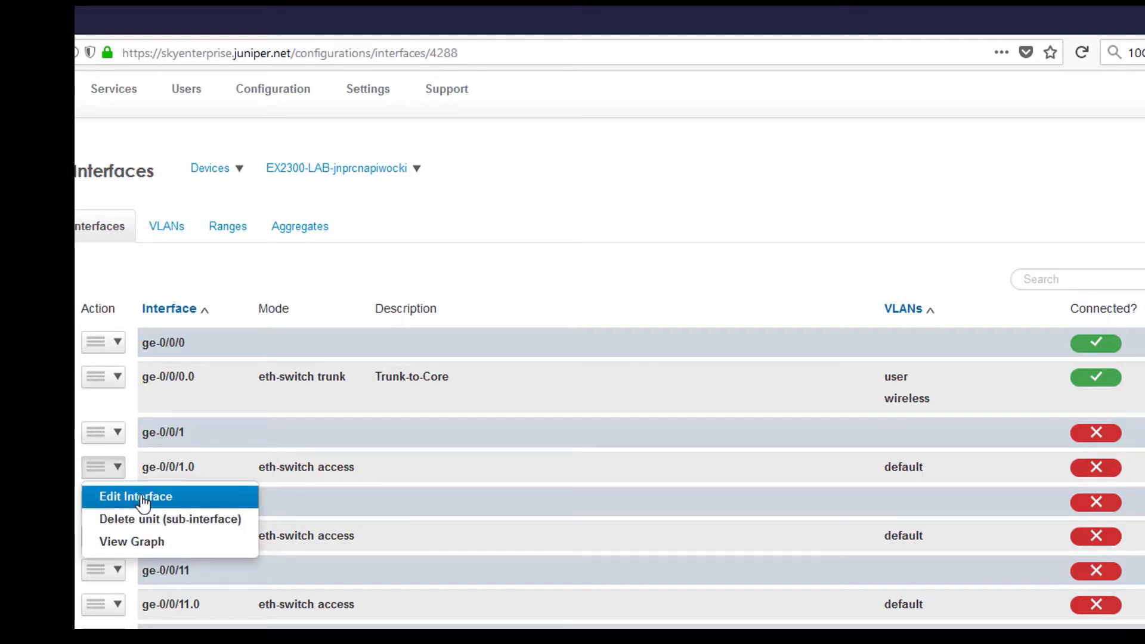
# - Make ge-0/0/1.0 an access port on wireless (200), described 'AP-Port', and save
pyautogui.click(141, 498)
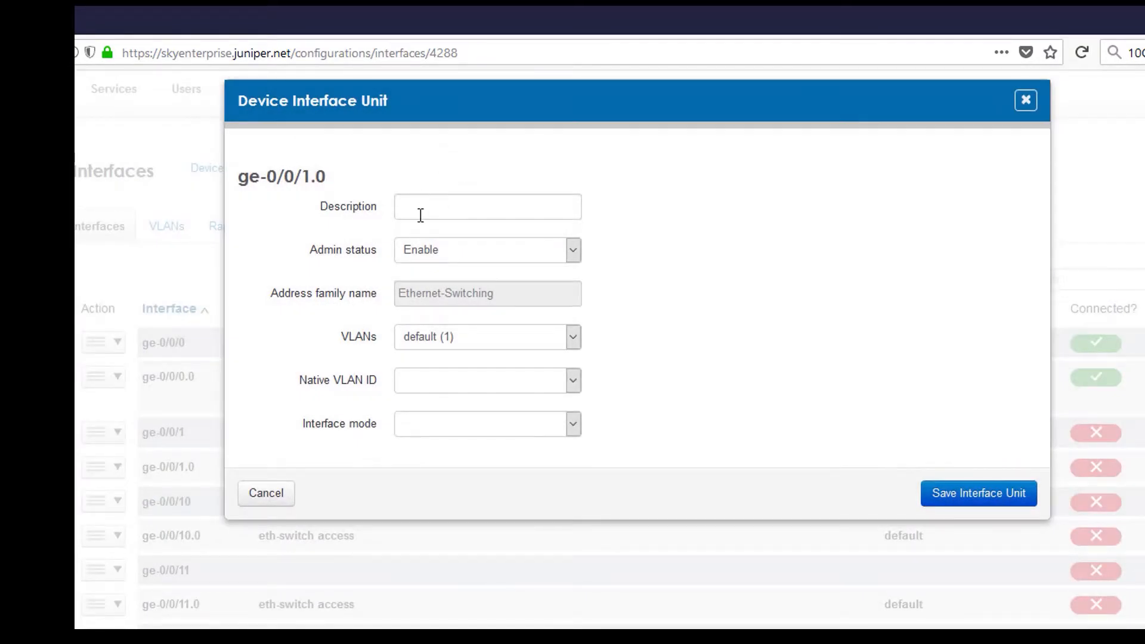
pyautogui.click(421, 215)
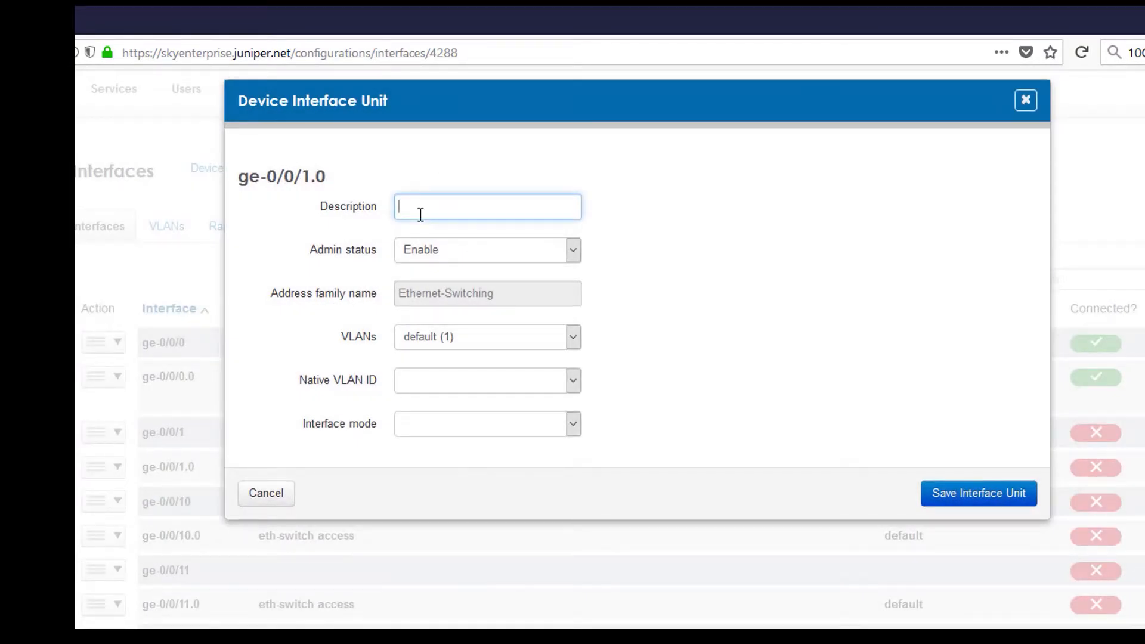
pyautogui.write('AP-Poert')
pyautogui.click(573, 344)
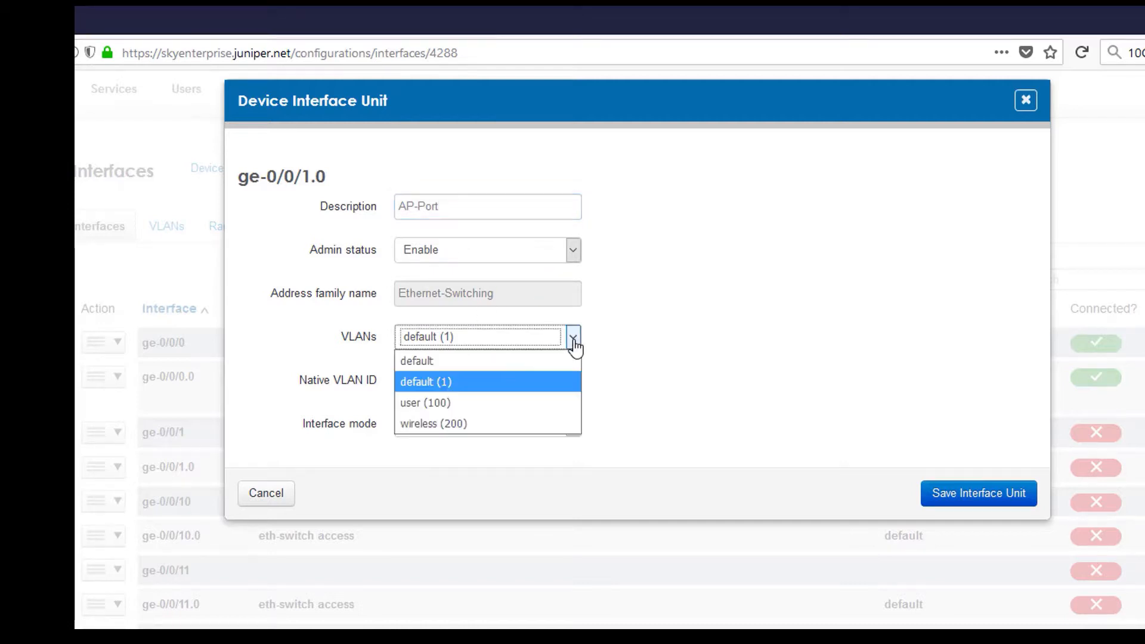
pyautogui.click(497, 424)
pyautogui.click(574, 425)
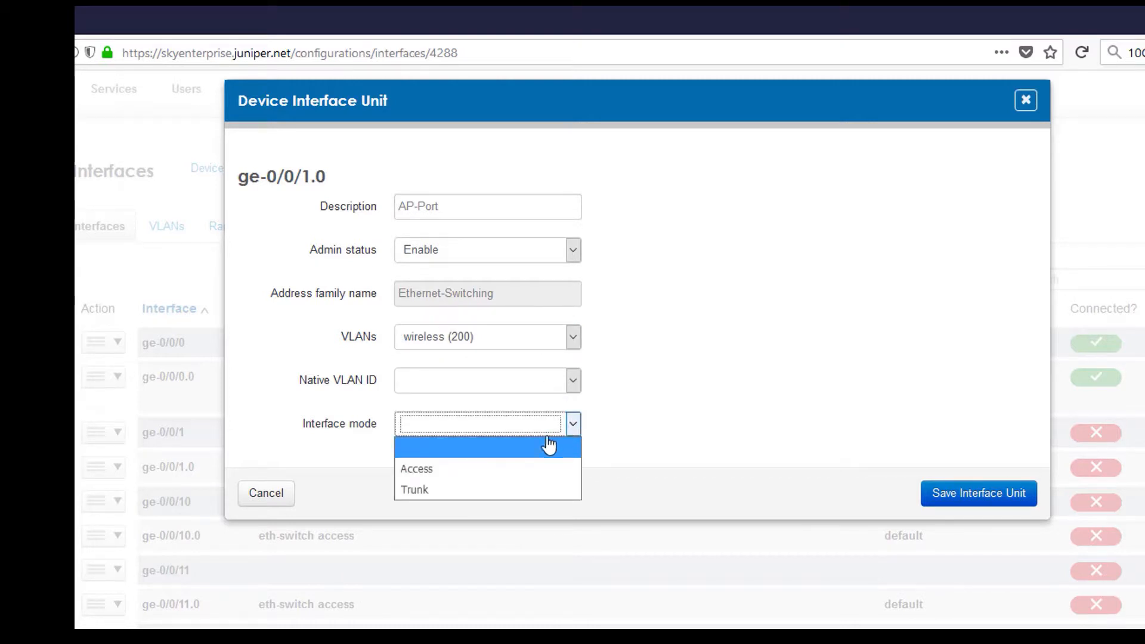
pyautogui.click(496, 467)
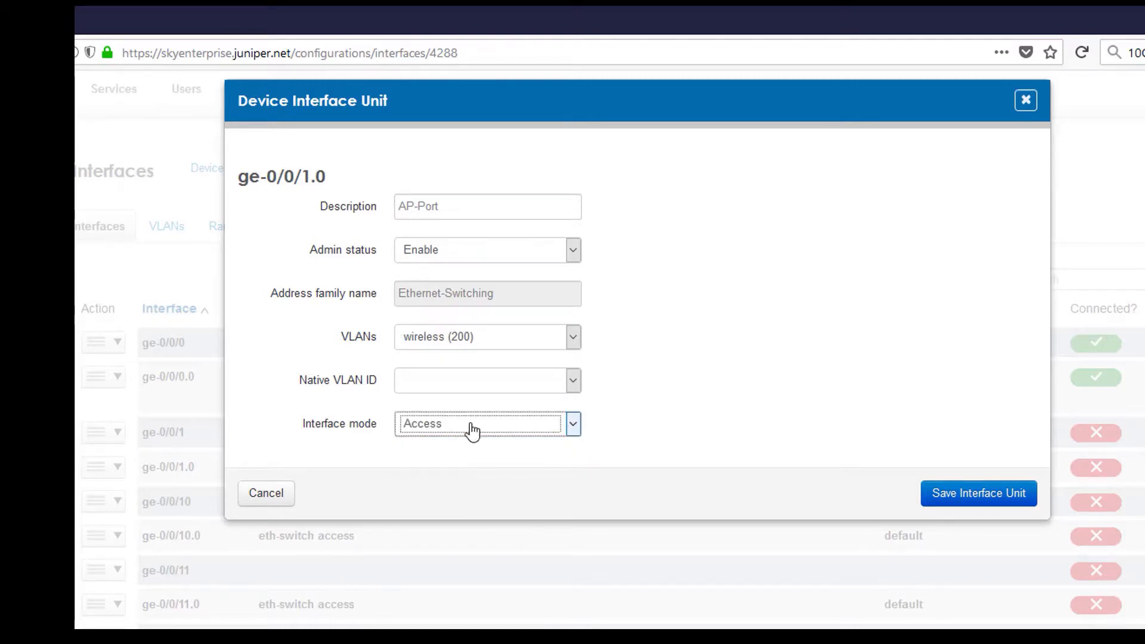
pyautogui.click(970, 486)
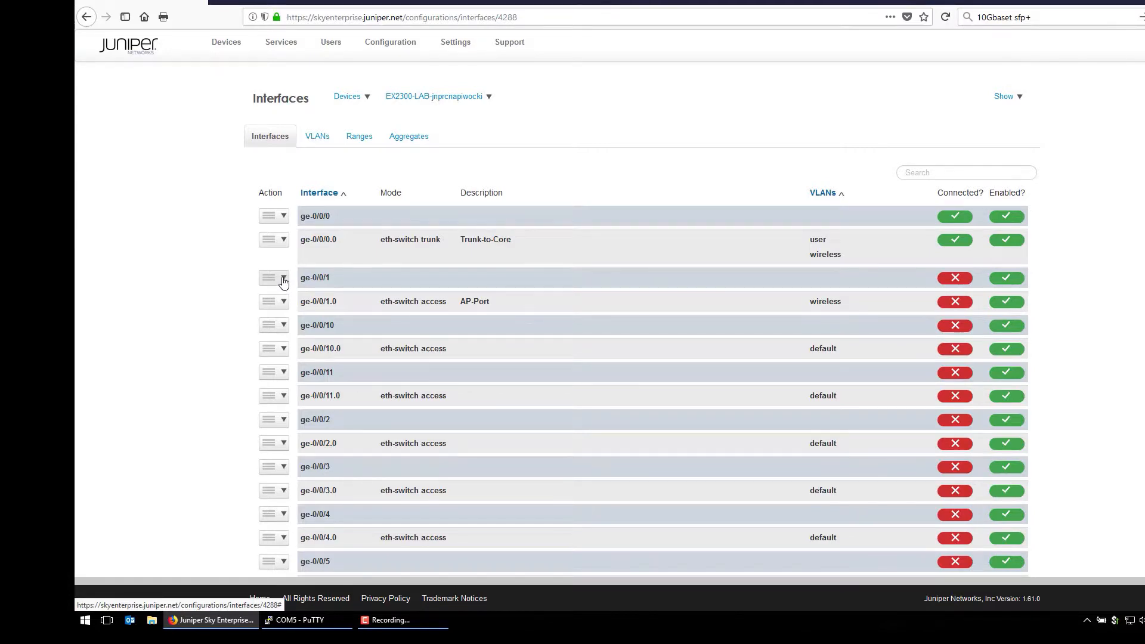
pyautogui.click(284, 282)
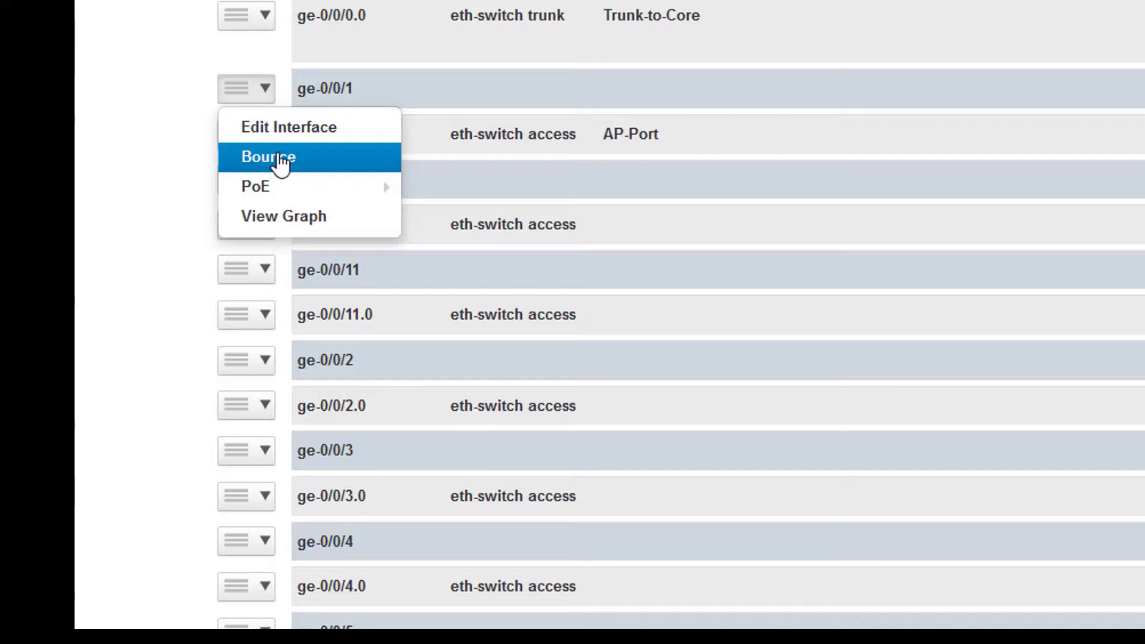
pyautogui.moveTo(277, 185)
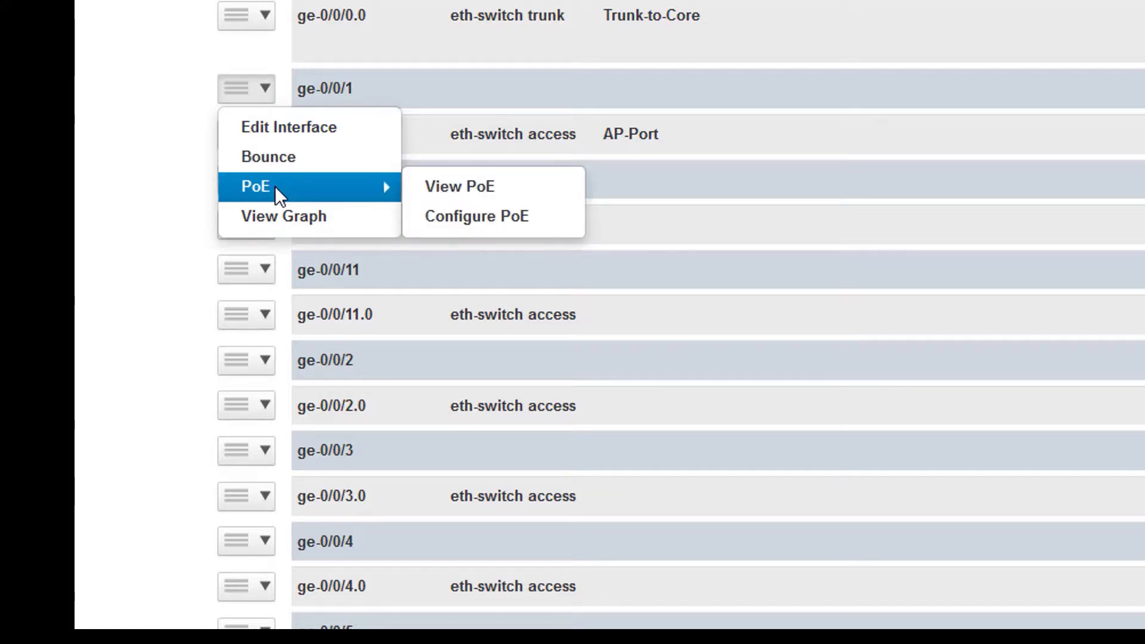
pyautogui.click(467, 221)
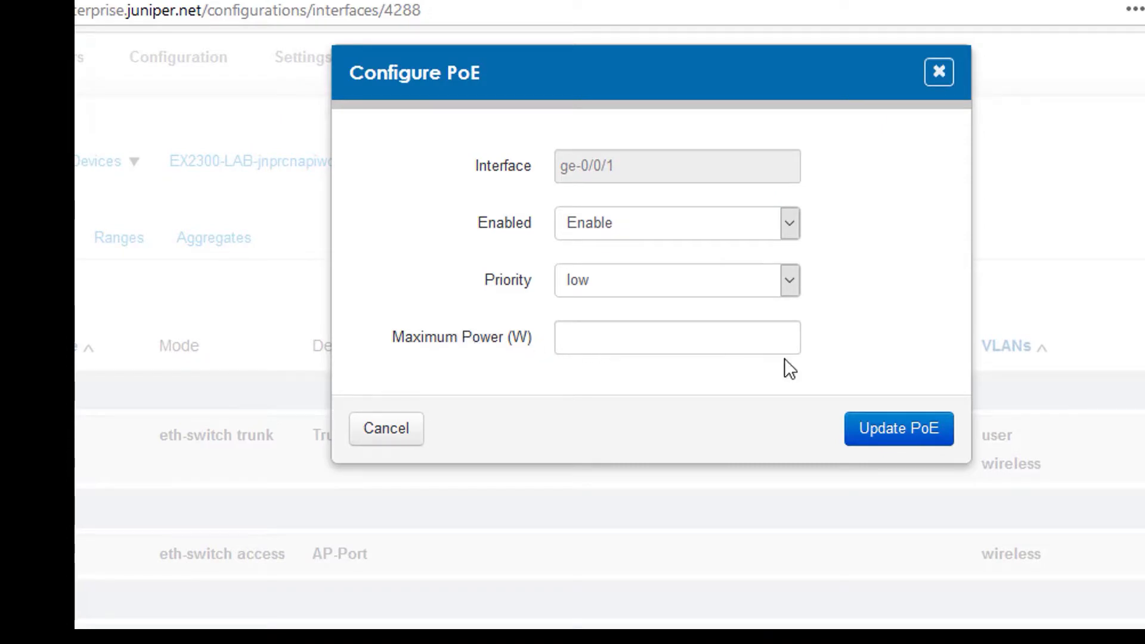
pyautogui.click(410, 438)
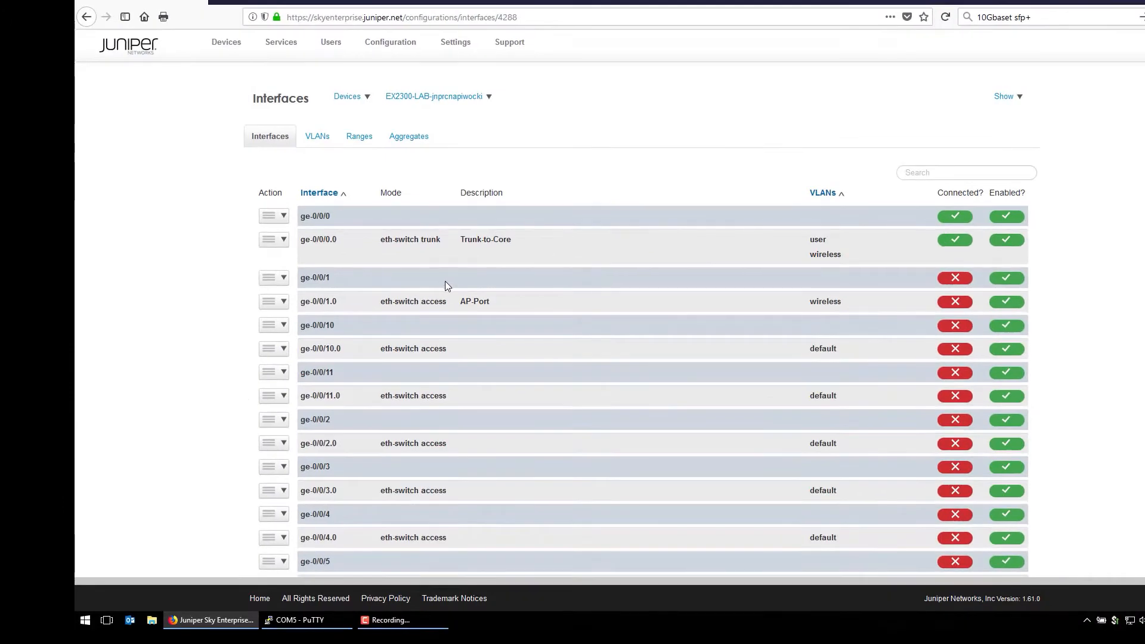
# - Assign ge-0/0/2.0 to the user (100) VLAN as an access port and save
pyautogui.scroll(-2, 466, 306)
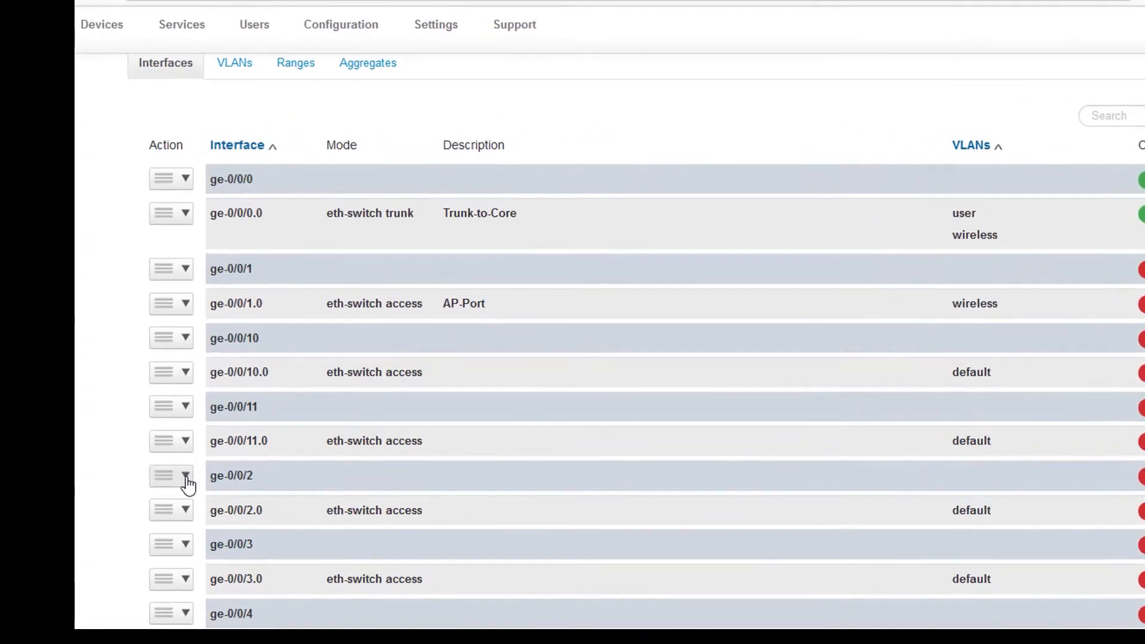
pyautogui.click(185, 509)
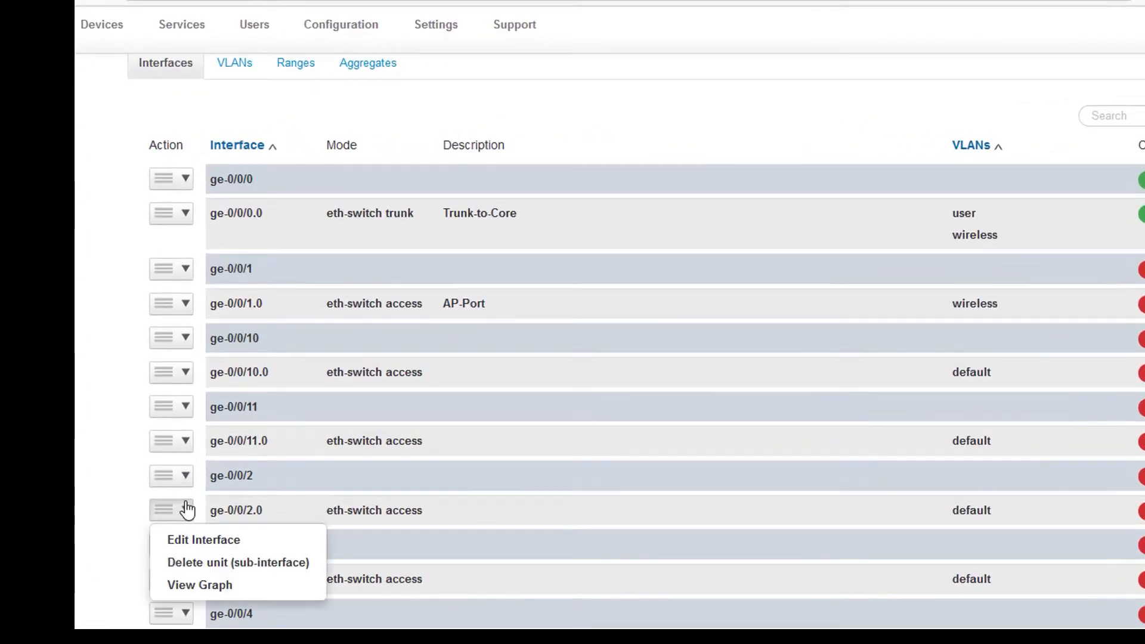
pyautogui.click(208, 541)
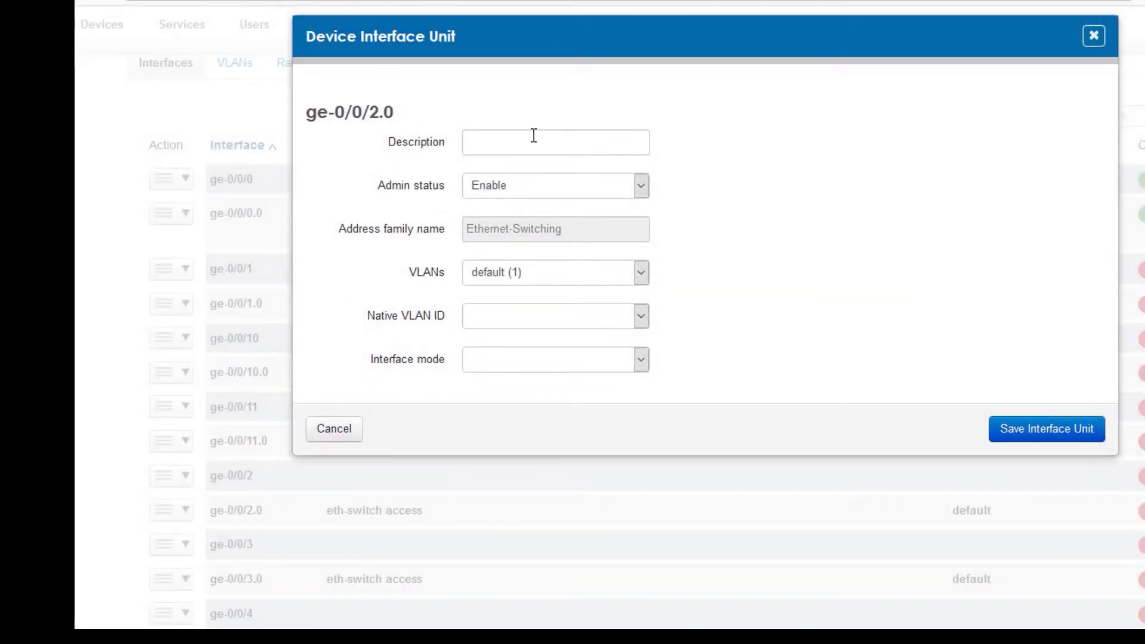
pyautogui.click(637, 280)
pyautogui.click(534, 343)
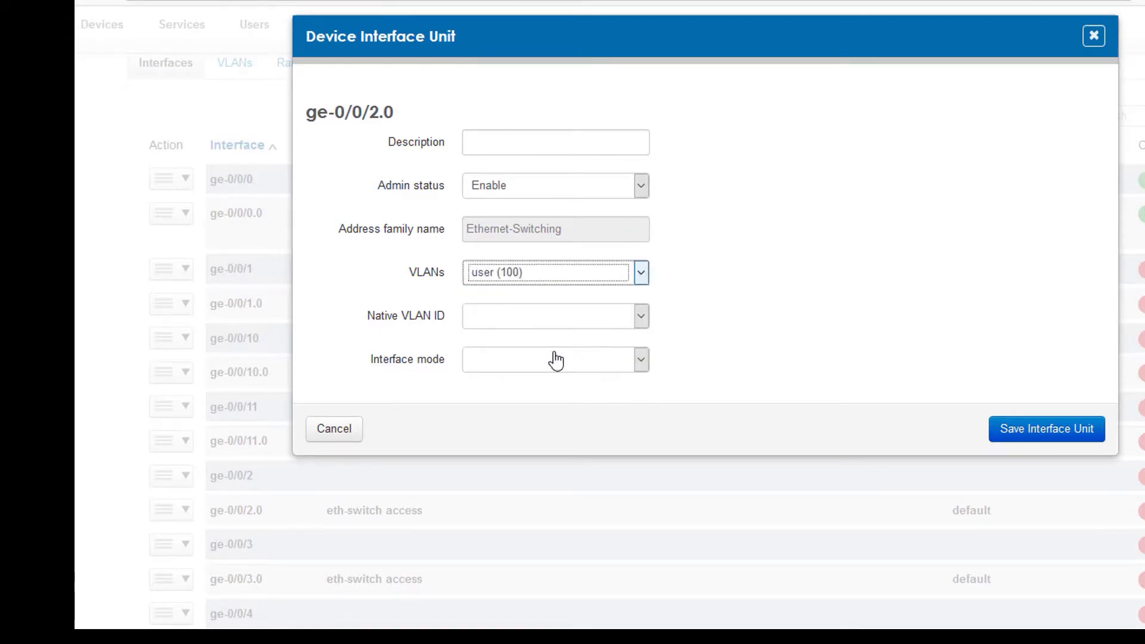
pyautogui.click(643, 360)
pyautogui.click(646, 366)
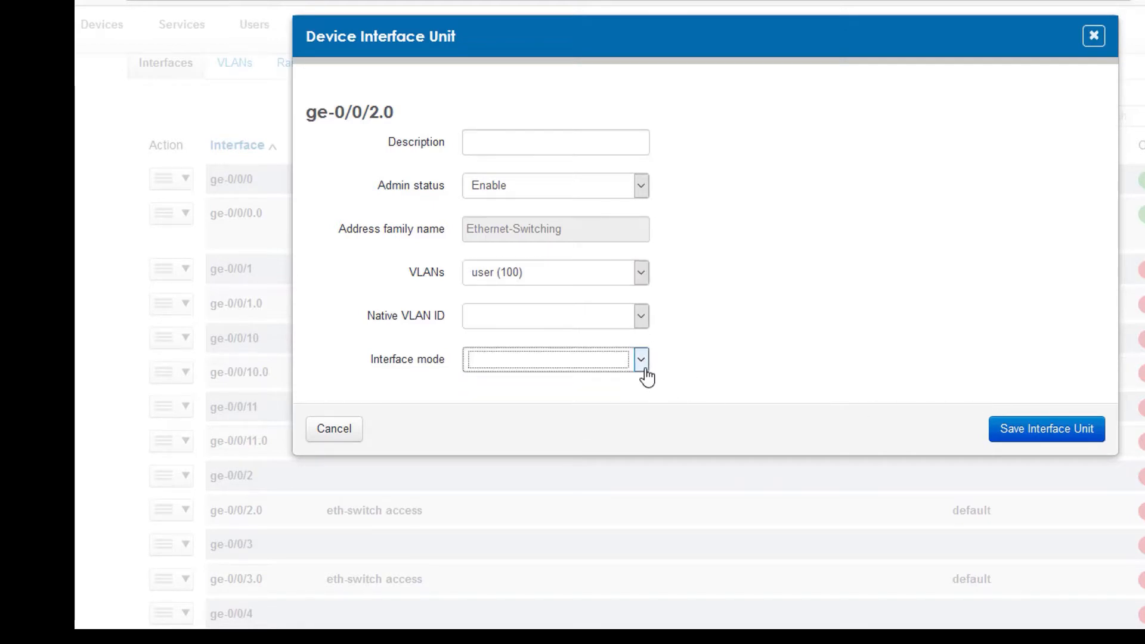
pyautogui.click(1036, 445)
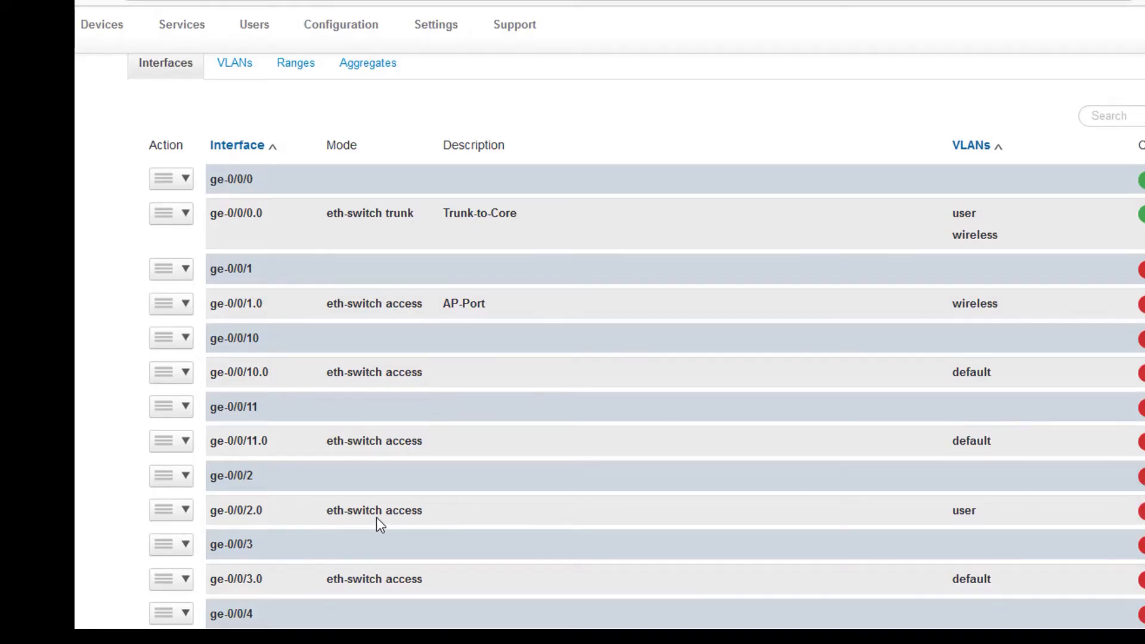
# - Check the interface assignments, then view the Ranges tab showing No Interface Ranges Found
pyautogui.scroll(-8, 435, 512)
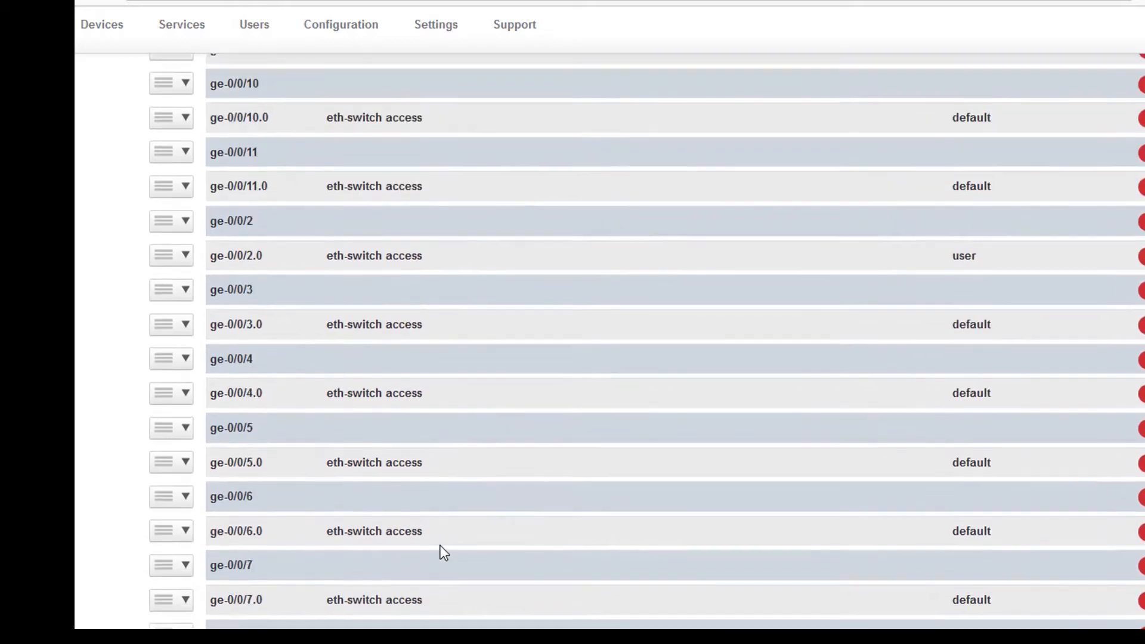
pyautogui.scroll(3, 320, 430)
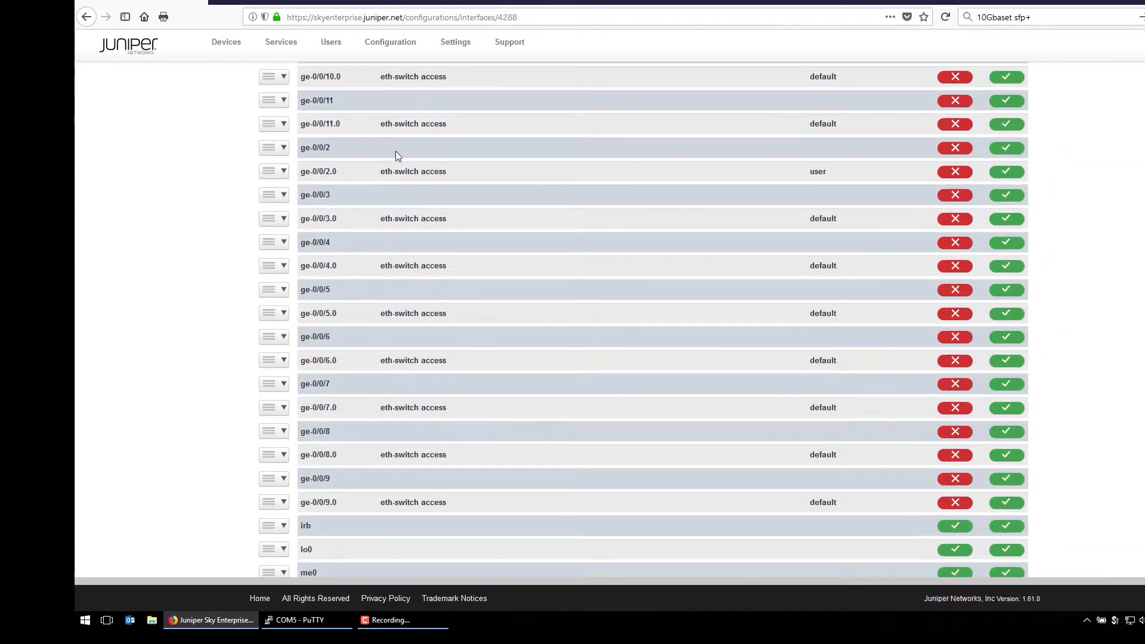
pyautogui.scroll(3, 427, 241)
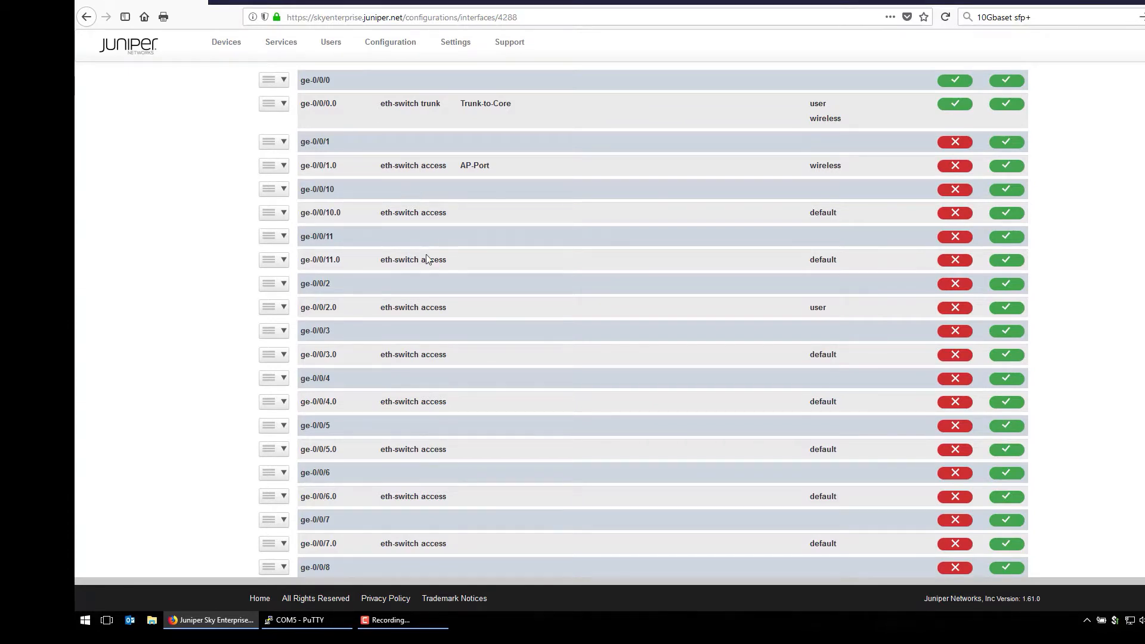
pyautogui.scroll(-3, 428, 291)
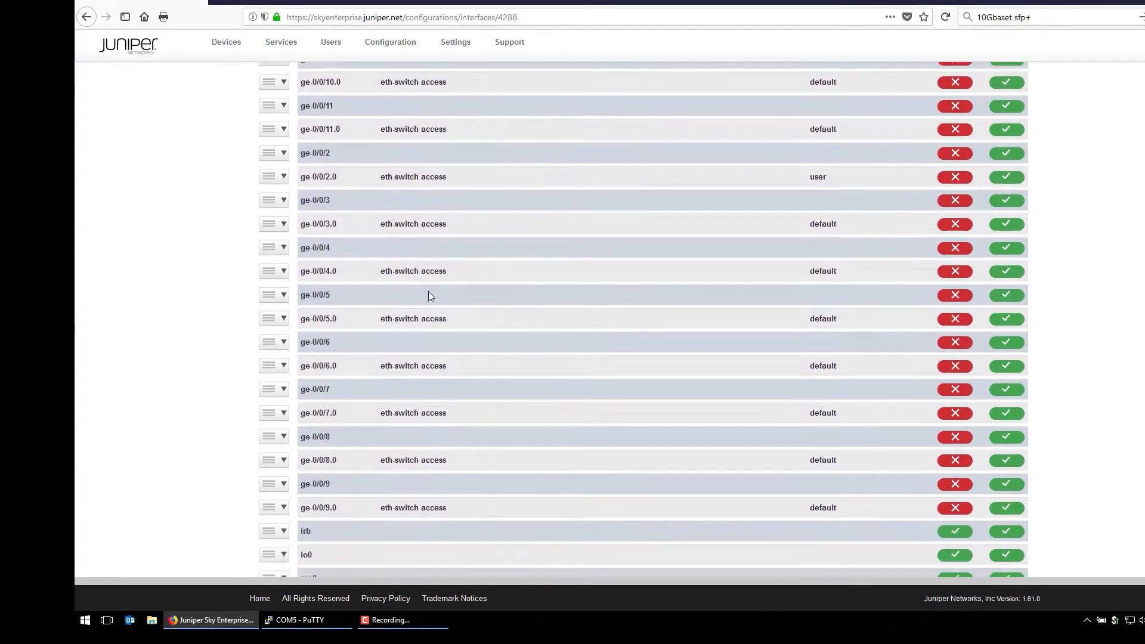
pyautogui.scroll(3, 427, 295)
pyautogui.scroll(3, 427, 300)
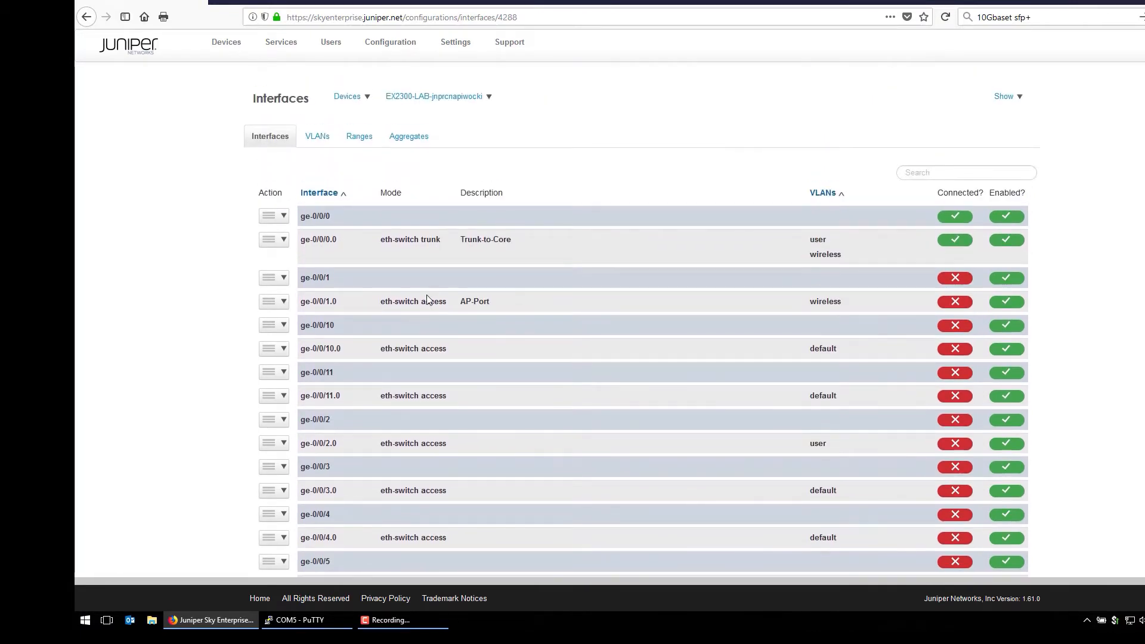
pyautogui.click(357, 136)
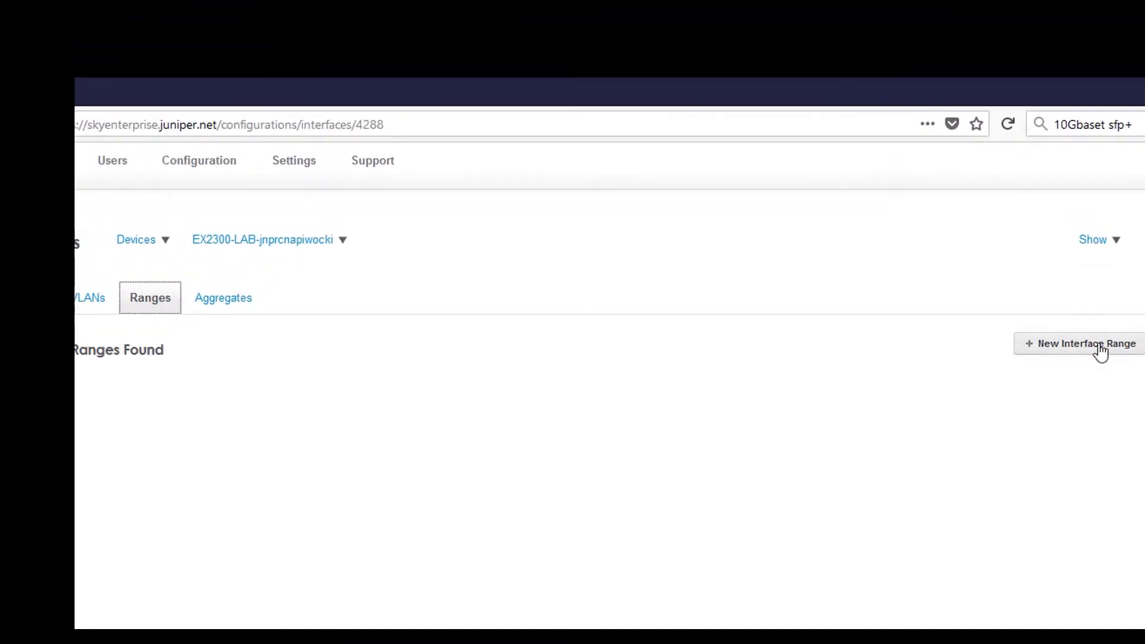
# - Start a new interface range and name it user-ports
pyautogui.click(1100, 351)
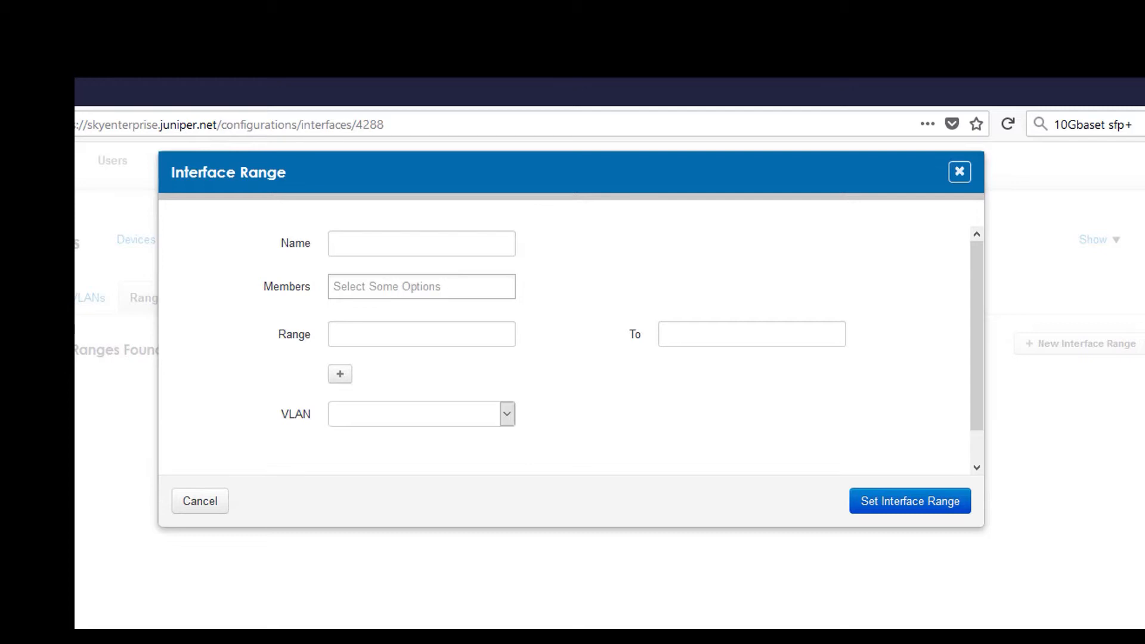
pyautogui.click(348, 243)
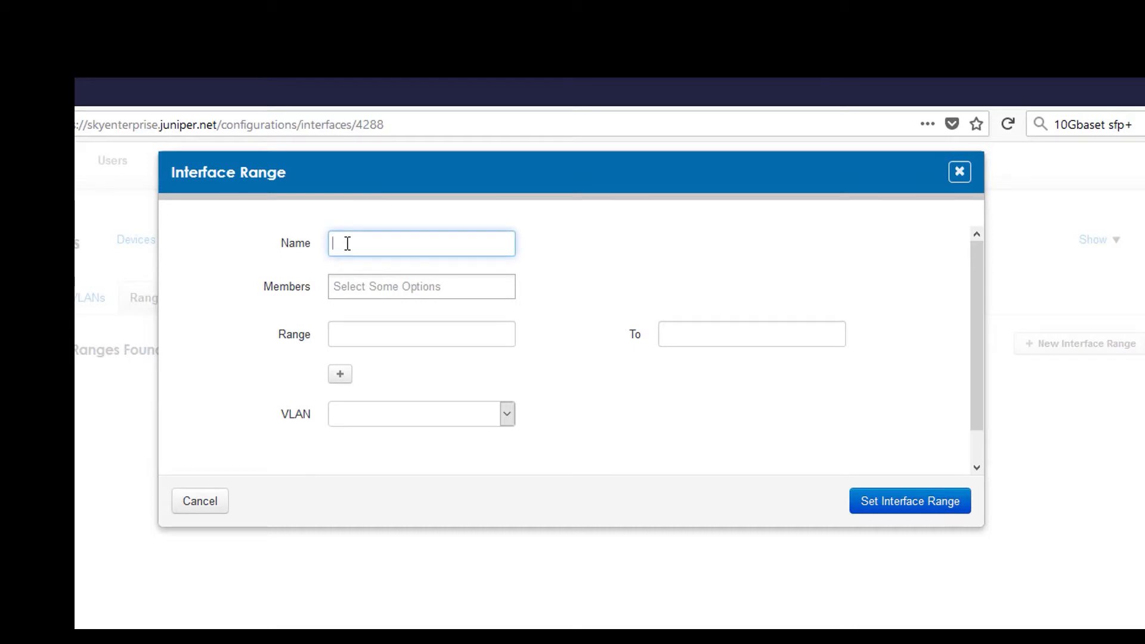
pyautogui.write('user-portds')
pyautogui.press('BackSpace')
pyautogui.press('BackSpace')
pyautogui.write('s')
# - Add ge-0/0/3 and ge-0/0/4 as range members, then remove both again
pyautogui.click(348, 333)
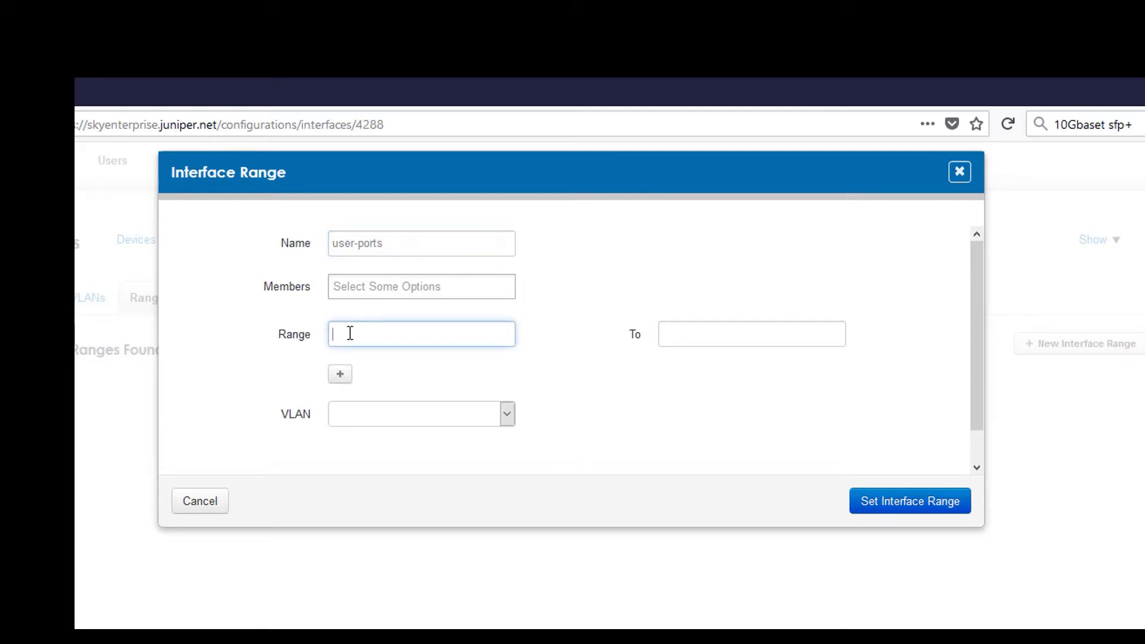
pyautogui.click(356, 287)
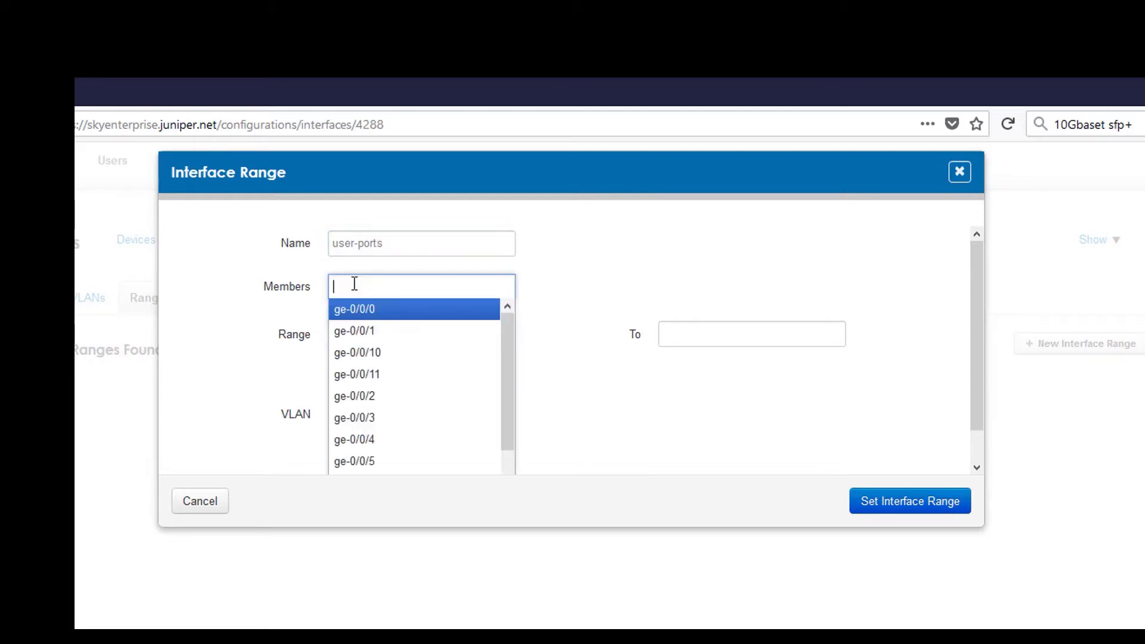
pyautogui.click(376, 420)
pyautogui.click(430, 282)
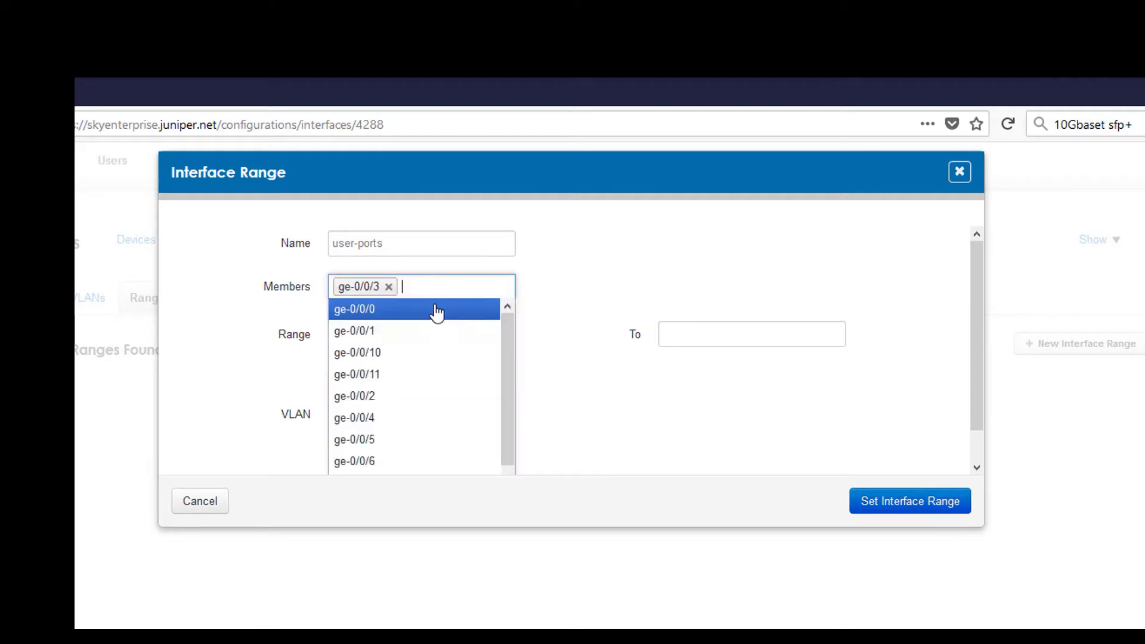
pyautogui.click(370, 420)
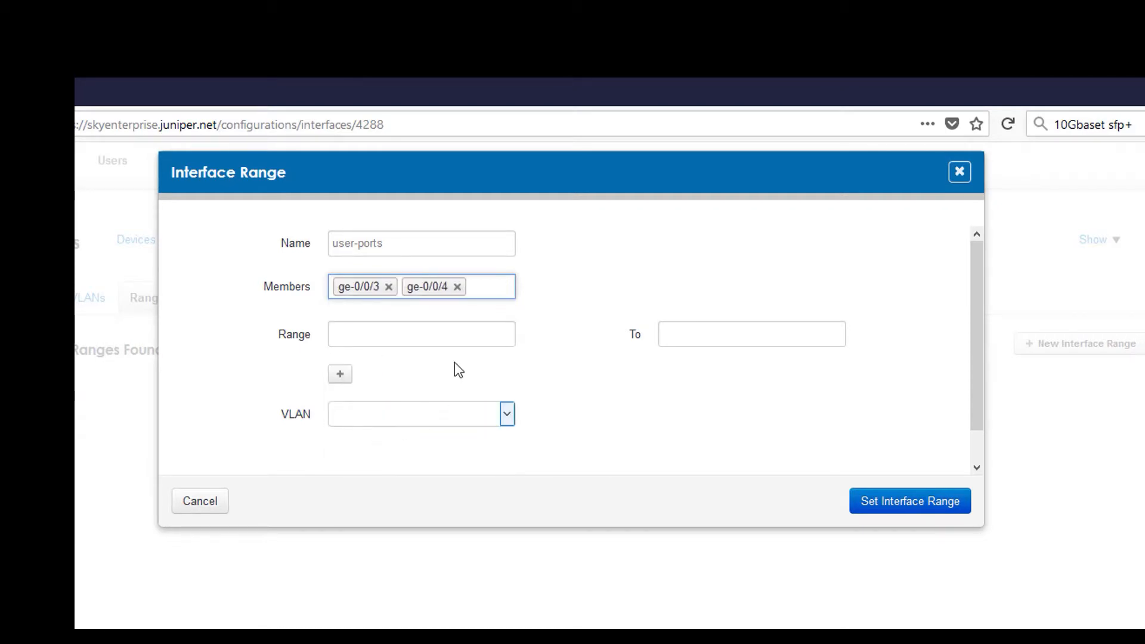
pyautogui.click(457, 287)
pyautogui.click(388, 287)
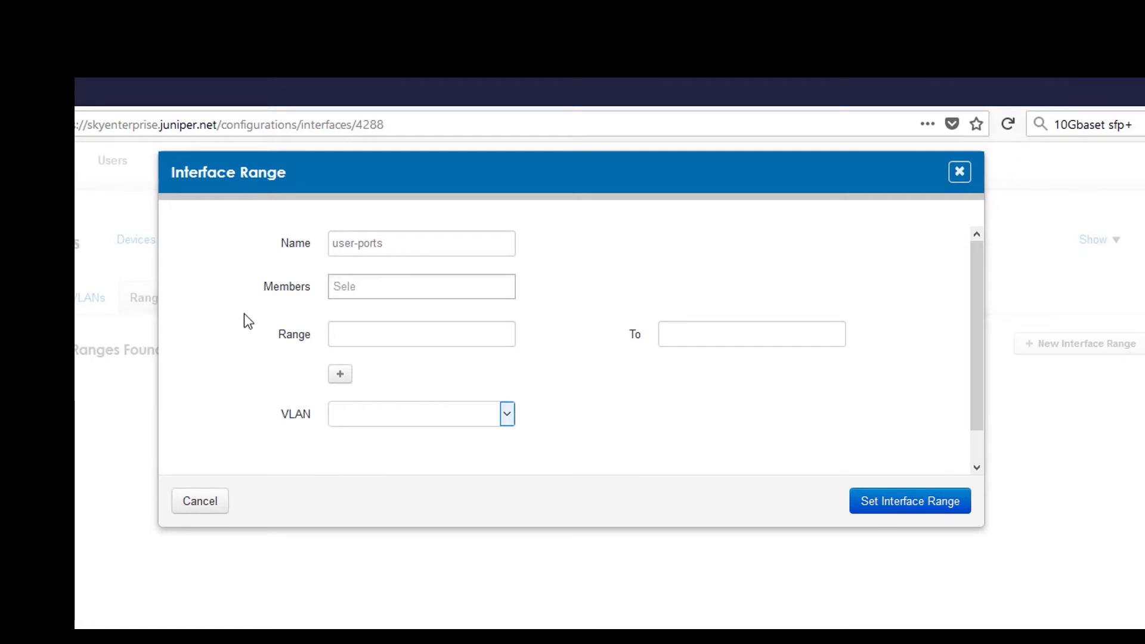
# - Set the range from ge-0/0/3 to ge-0/0/9 on VLAN user (100) and create it
pyautogui.click(352, 338)
pyautogui.write('ge-')
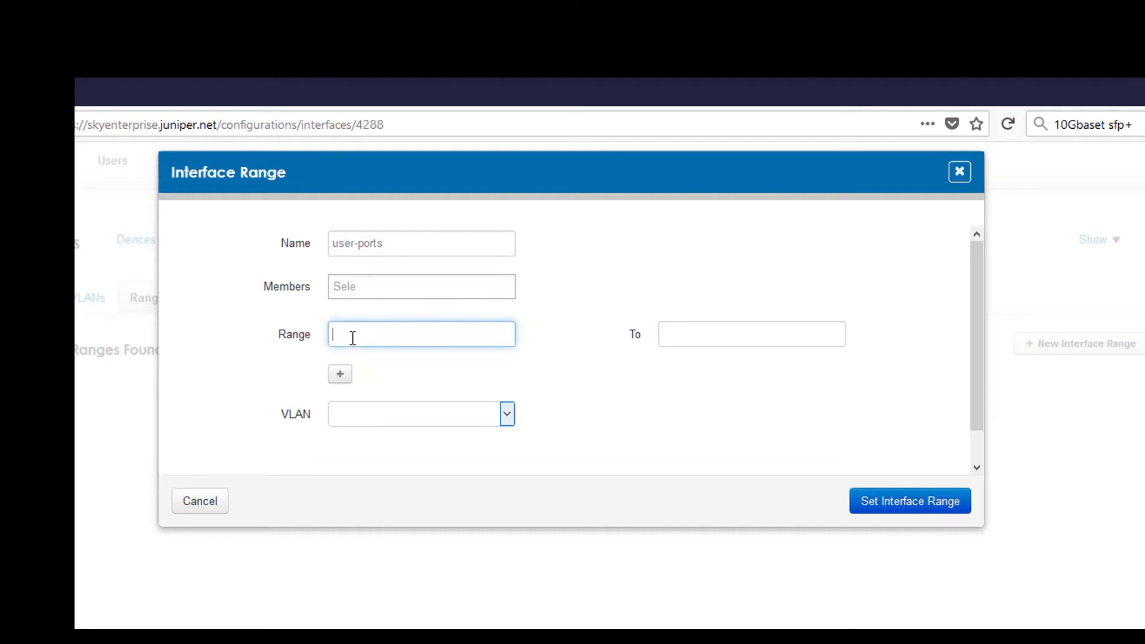
pyautogui.write('0/0/3')
pyautogui.press('Tab')
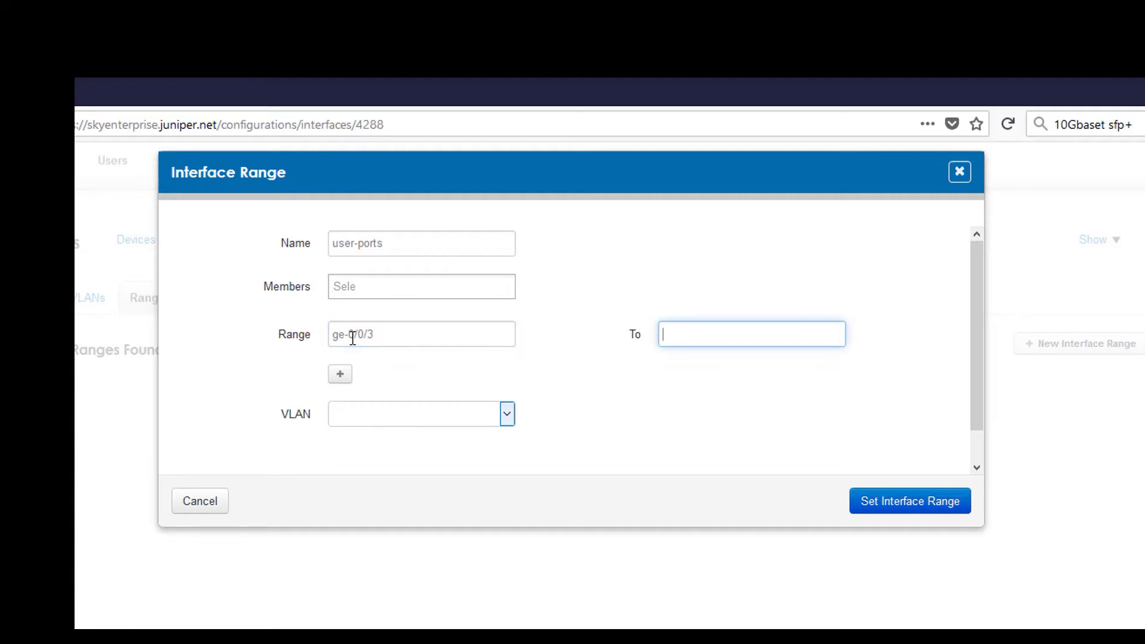
pyautogui.write('ge-0/0/9')
pyautogui.click(506, 417)
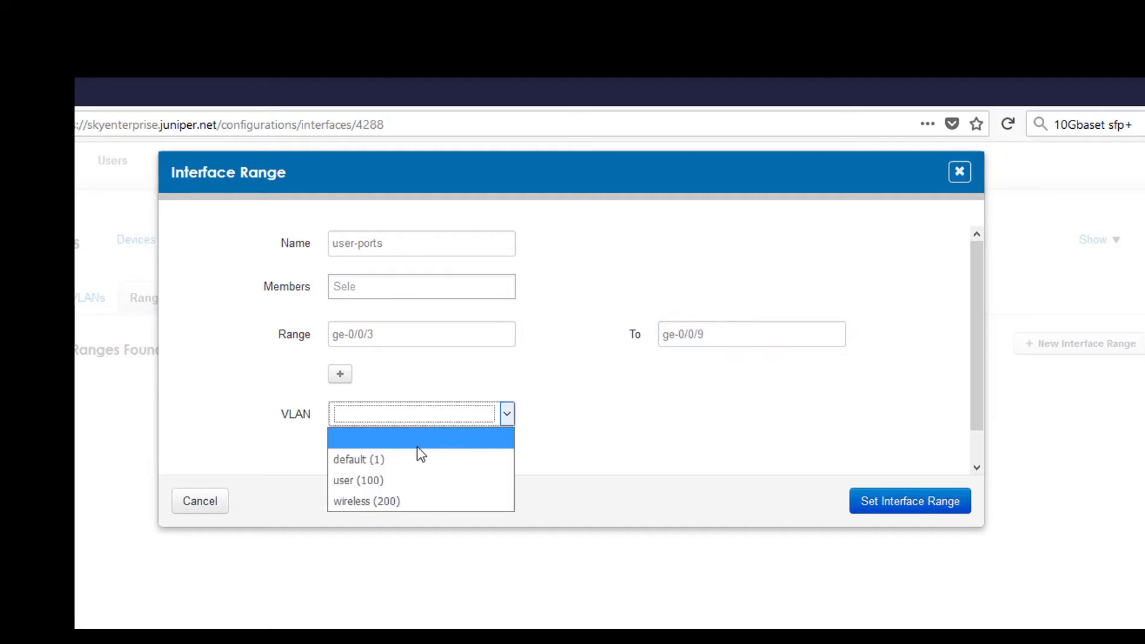
pyautogui.click(408, 480)
pyautogui.click(904, 508)
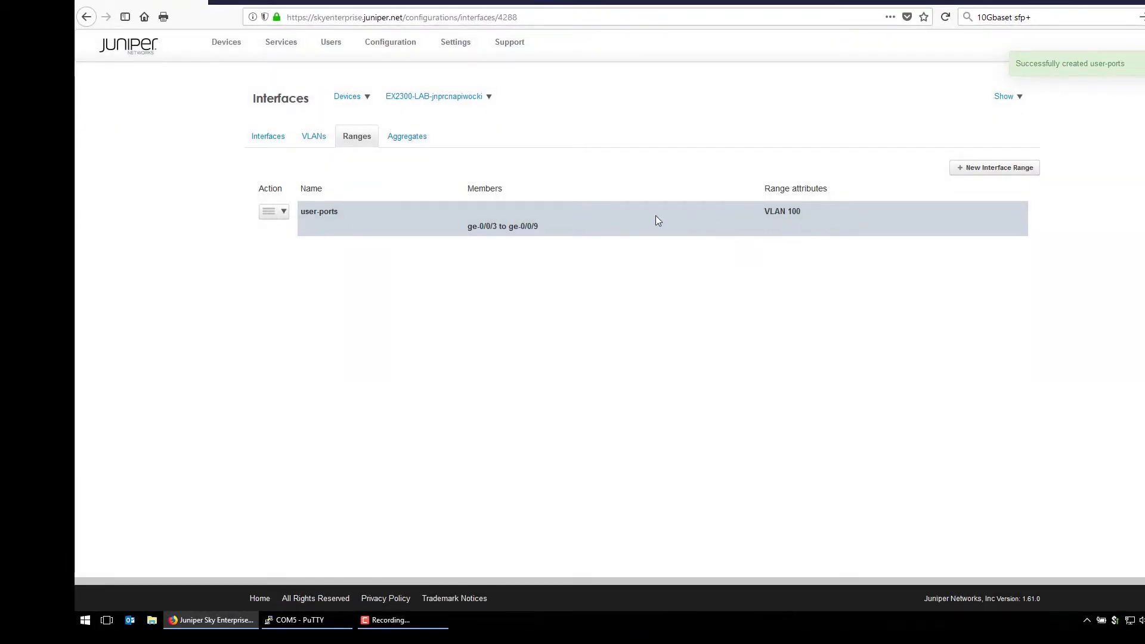
# - Confirm ge-0/0/3.0–ge-0/0/9.0 are user-VLAN access ports, then go to the EX2300's System and Monitoring page
pyautogui.click(268, 137)
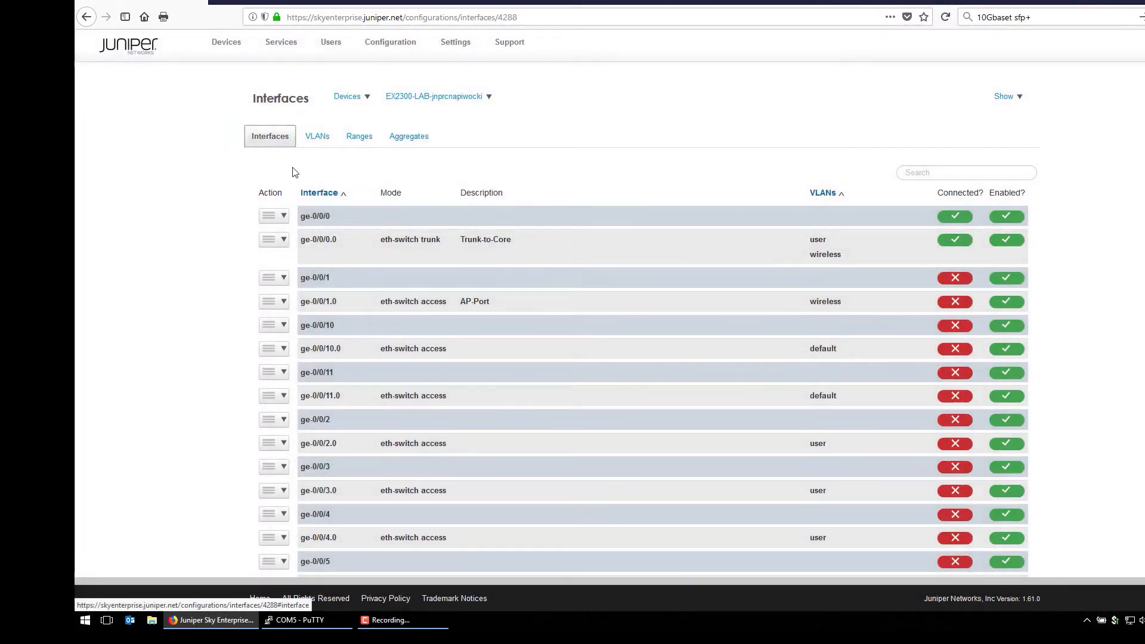
pyautogui.scroll(-5, 814, 305)
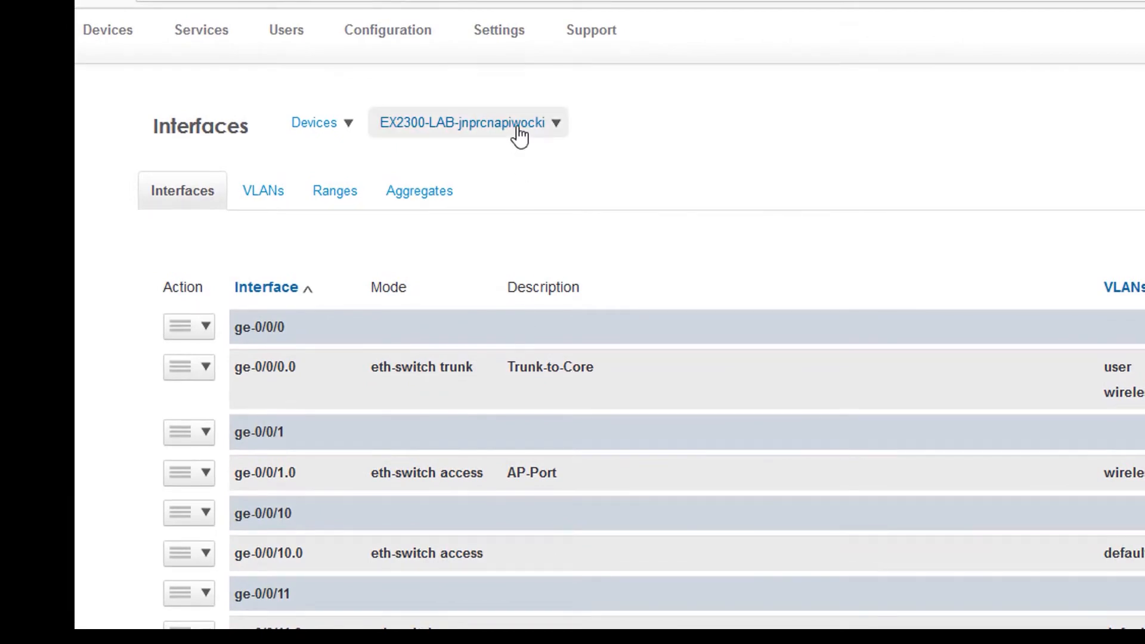
pyautogui.click(554, 133)
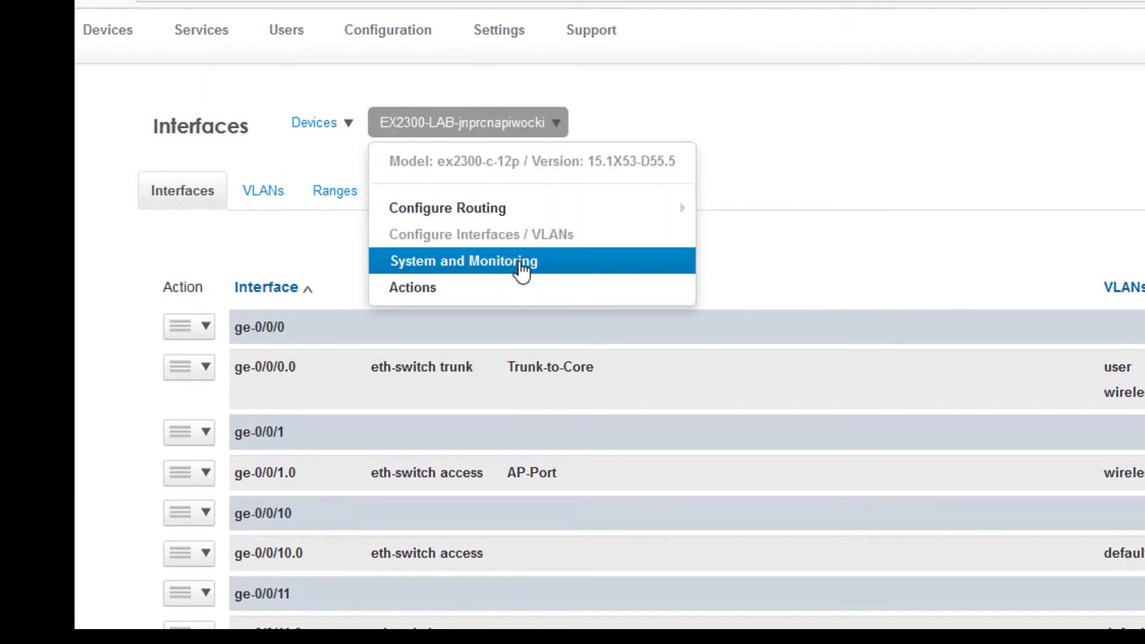
pyautogui.click(522, 270)
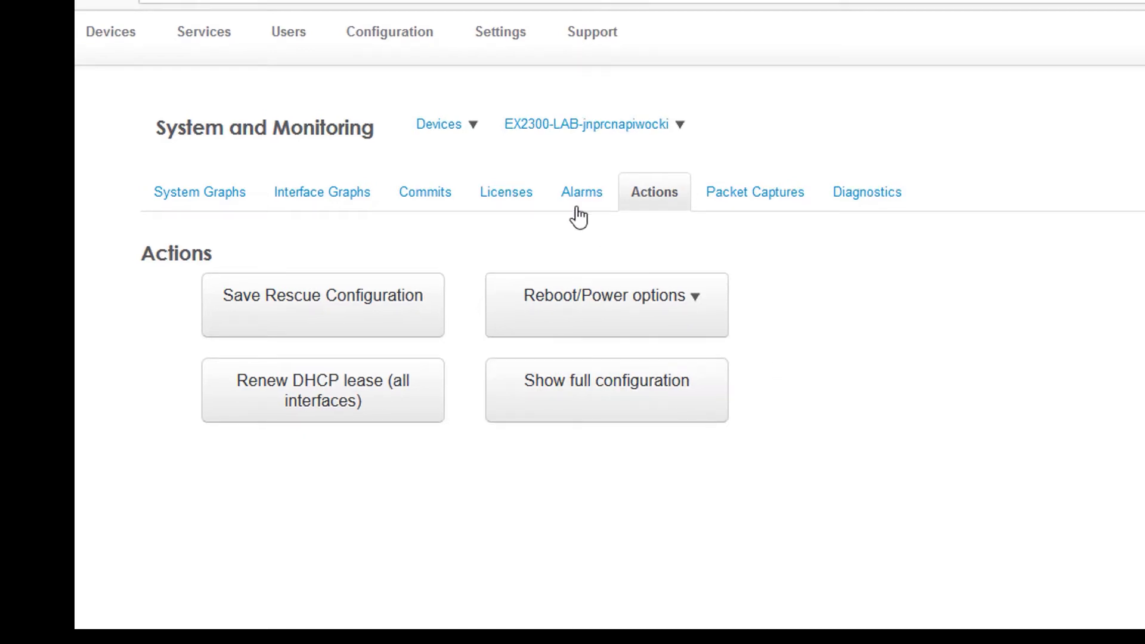
# - Open EX2300-LAB's Device Details from All devices and view the 15.1X53-D55.5 version warning
pyautogui.click(445, 133)
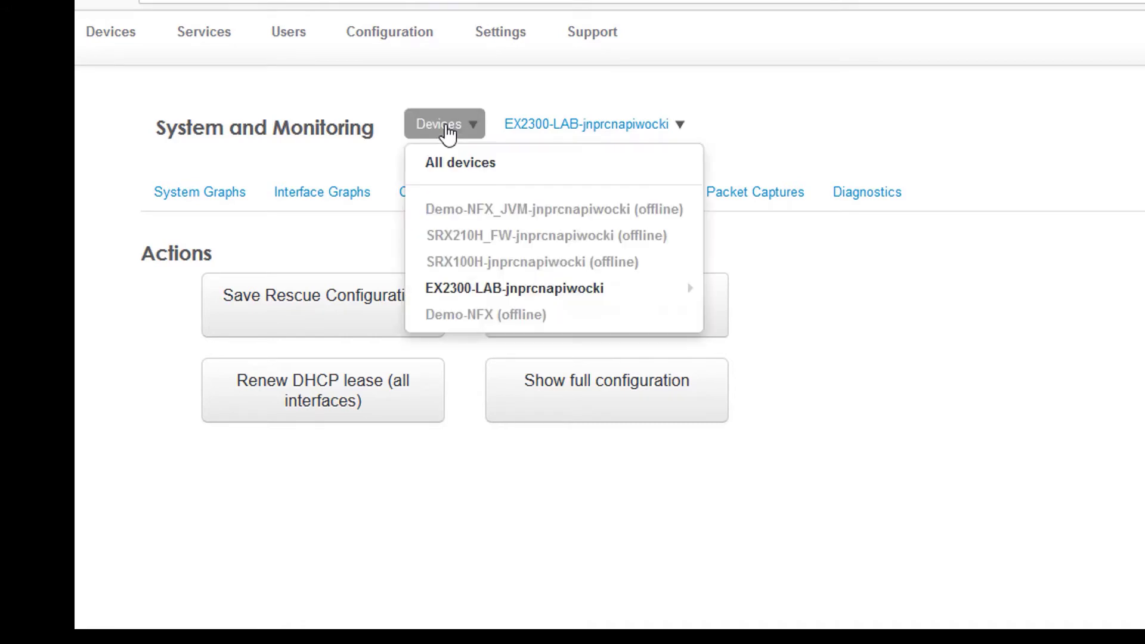
pyautogui.click(465, 166)
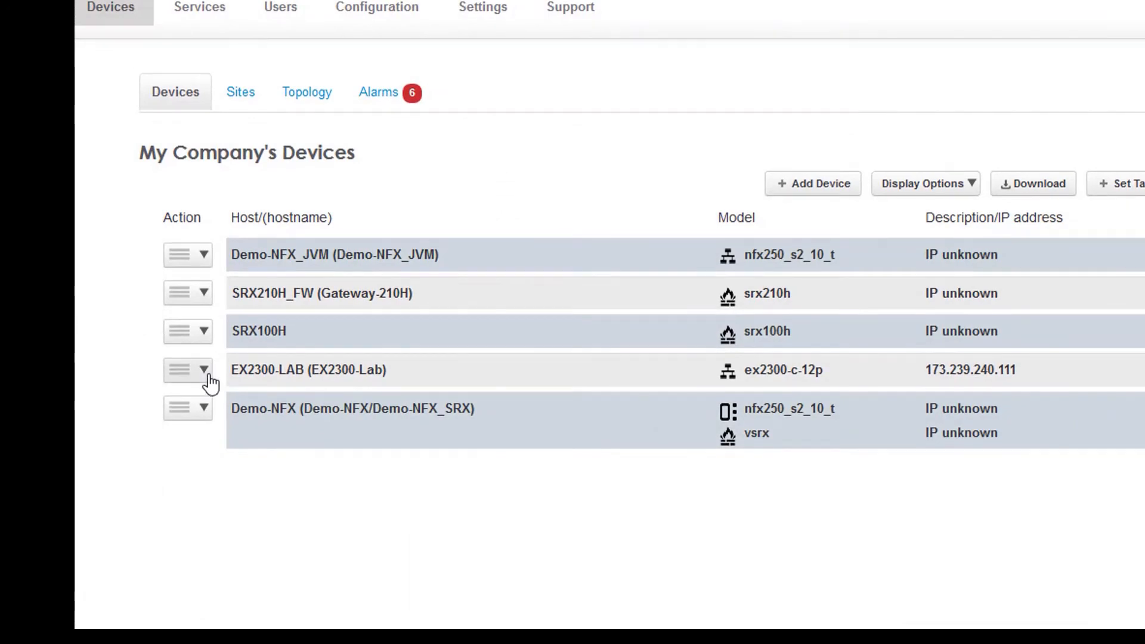
pyautogui.click(208, 376)
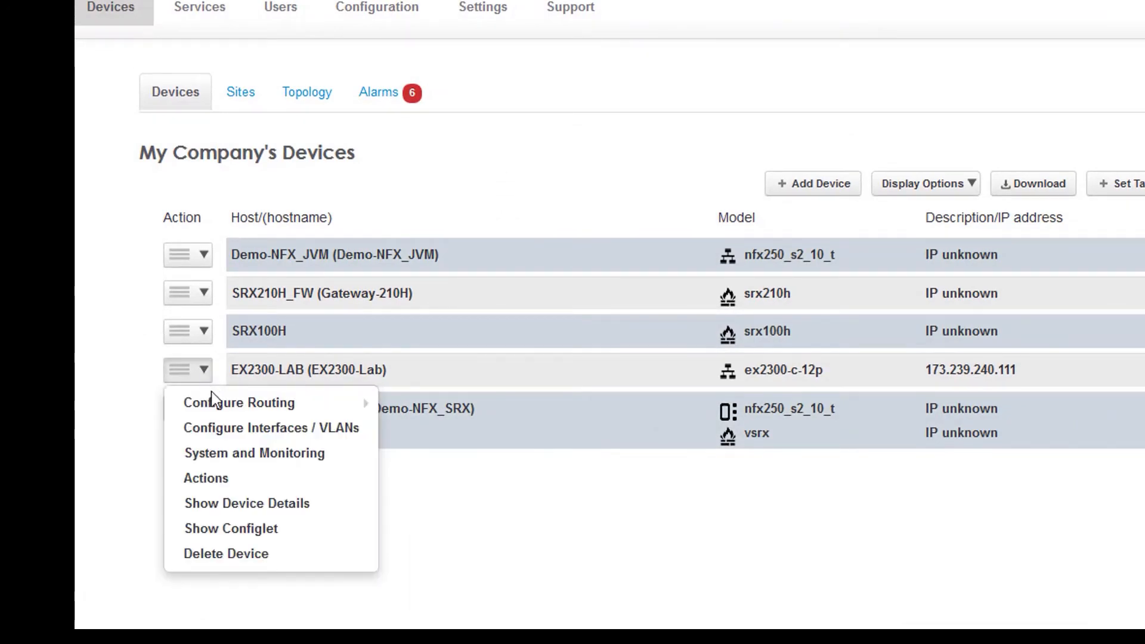
pyautogui.click(245, 508)
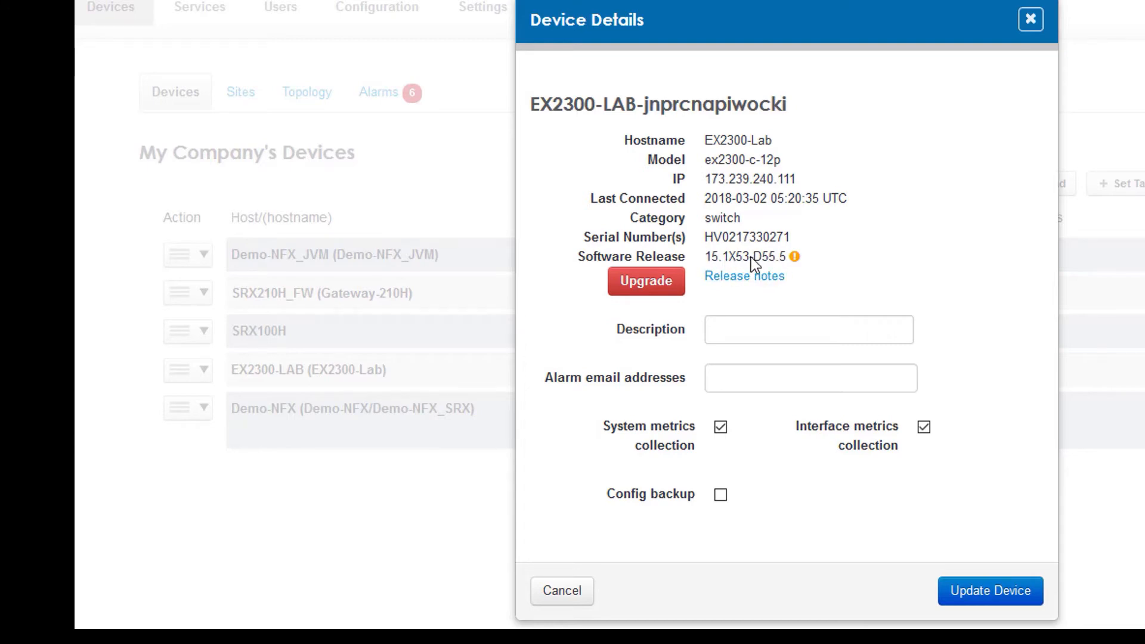
pyautogui.moveTo(795, 258)
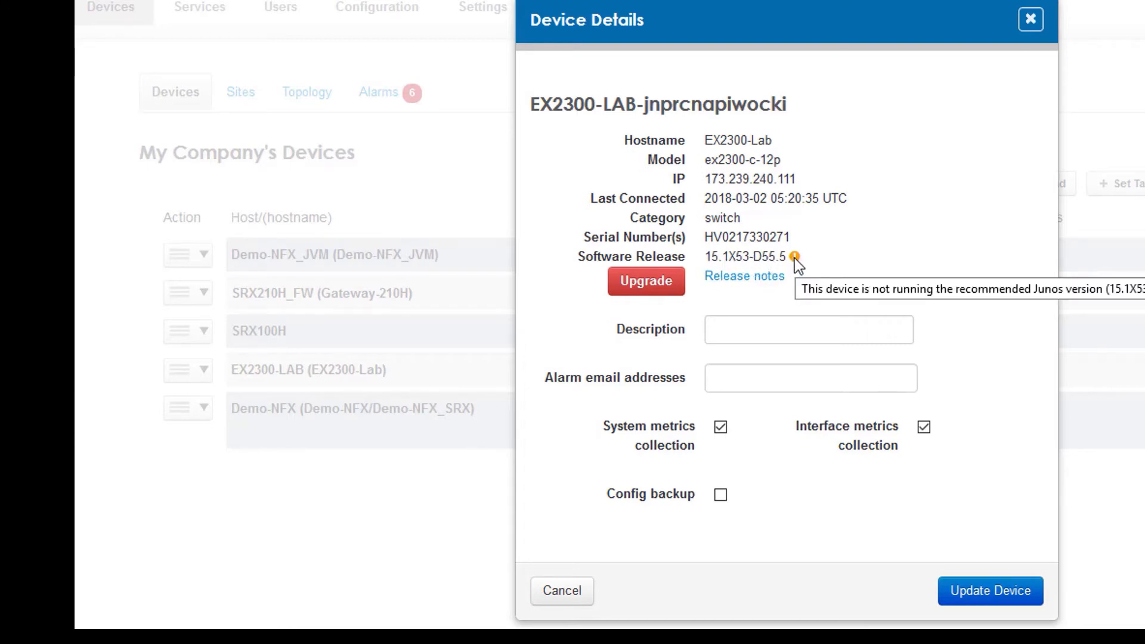